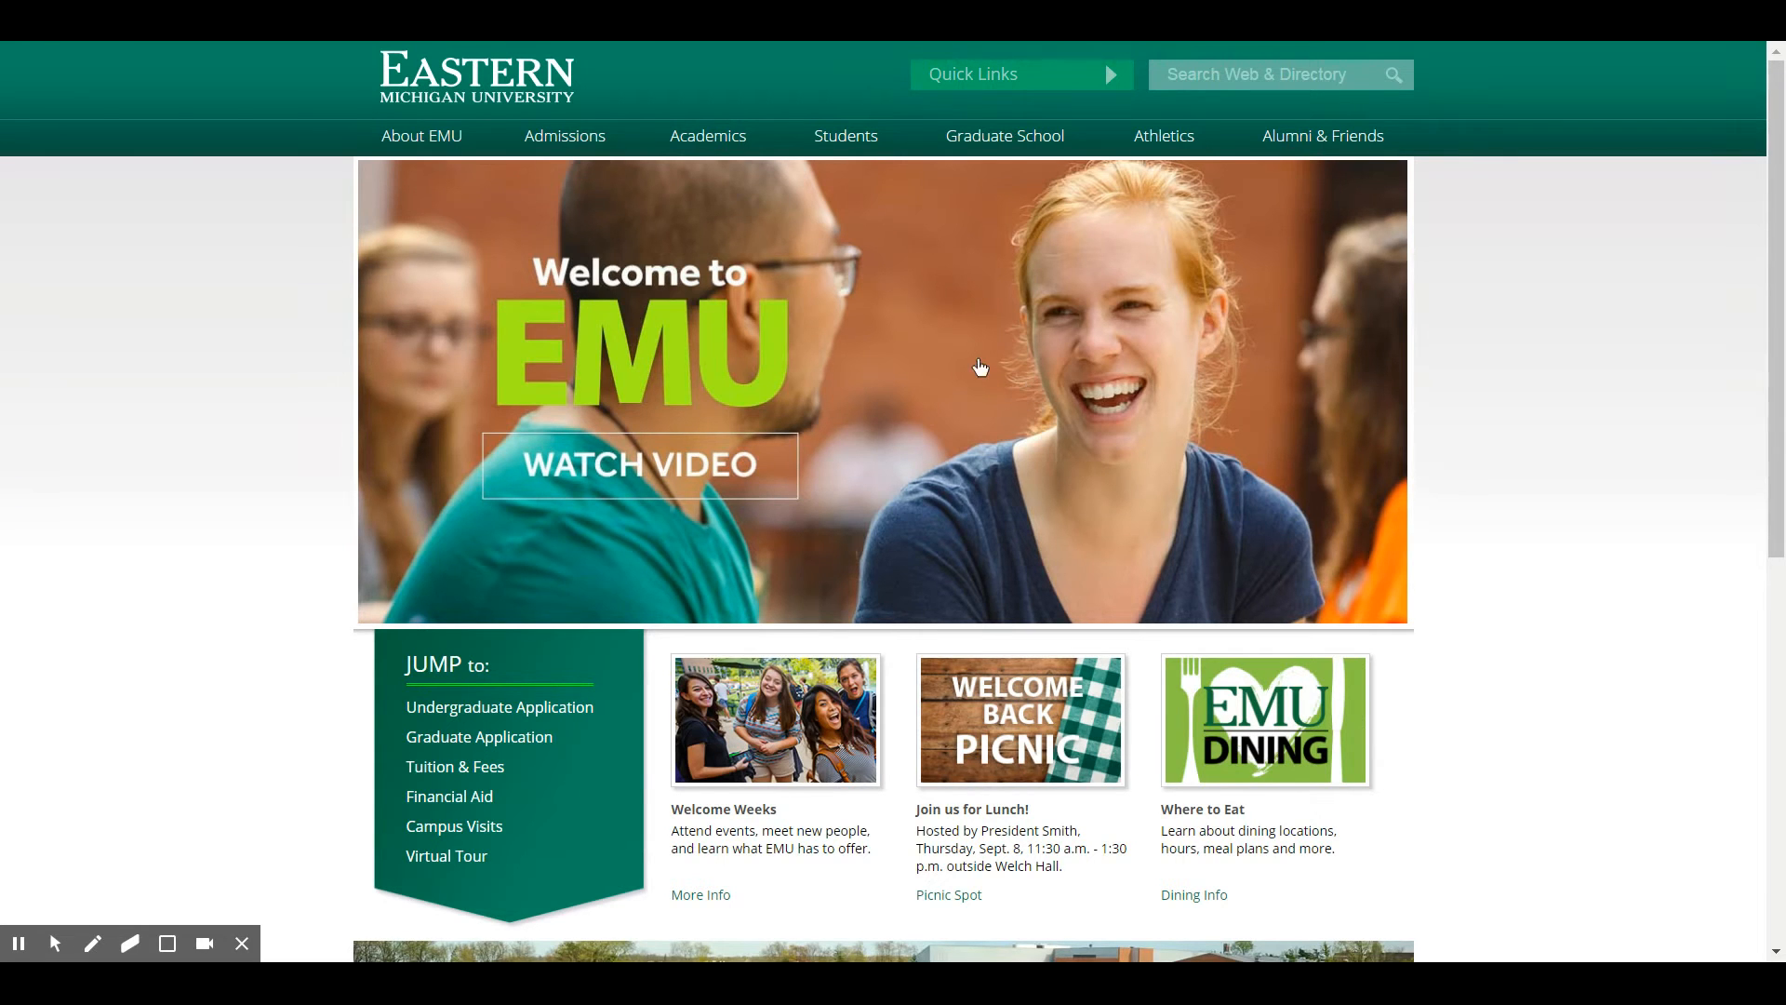
Go to My.emich from the Quick Links menu on the EMU homepage
{"action": "left_click", "coordinate": [1094, 78]}
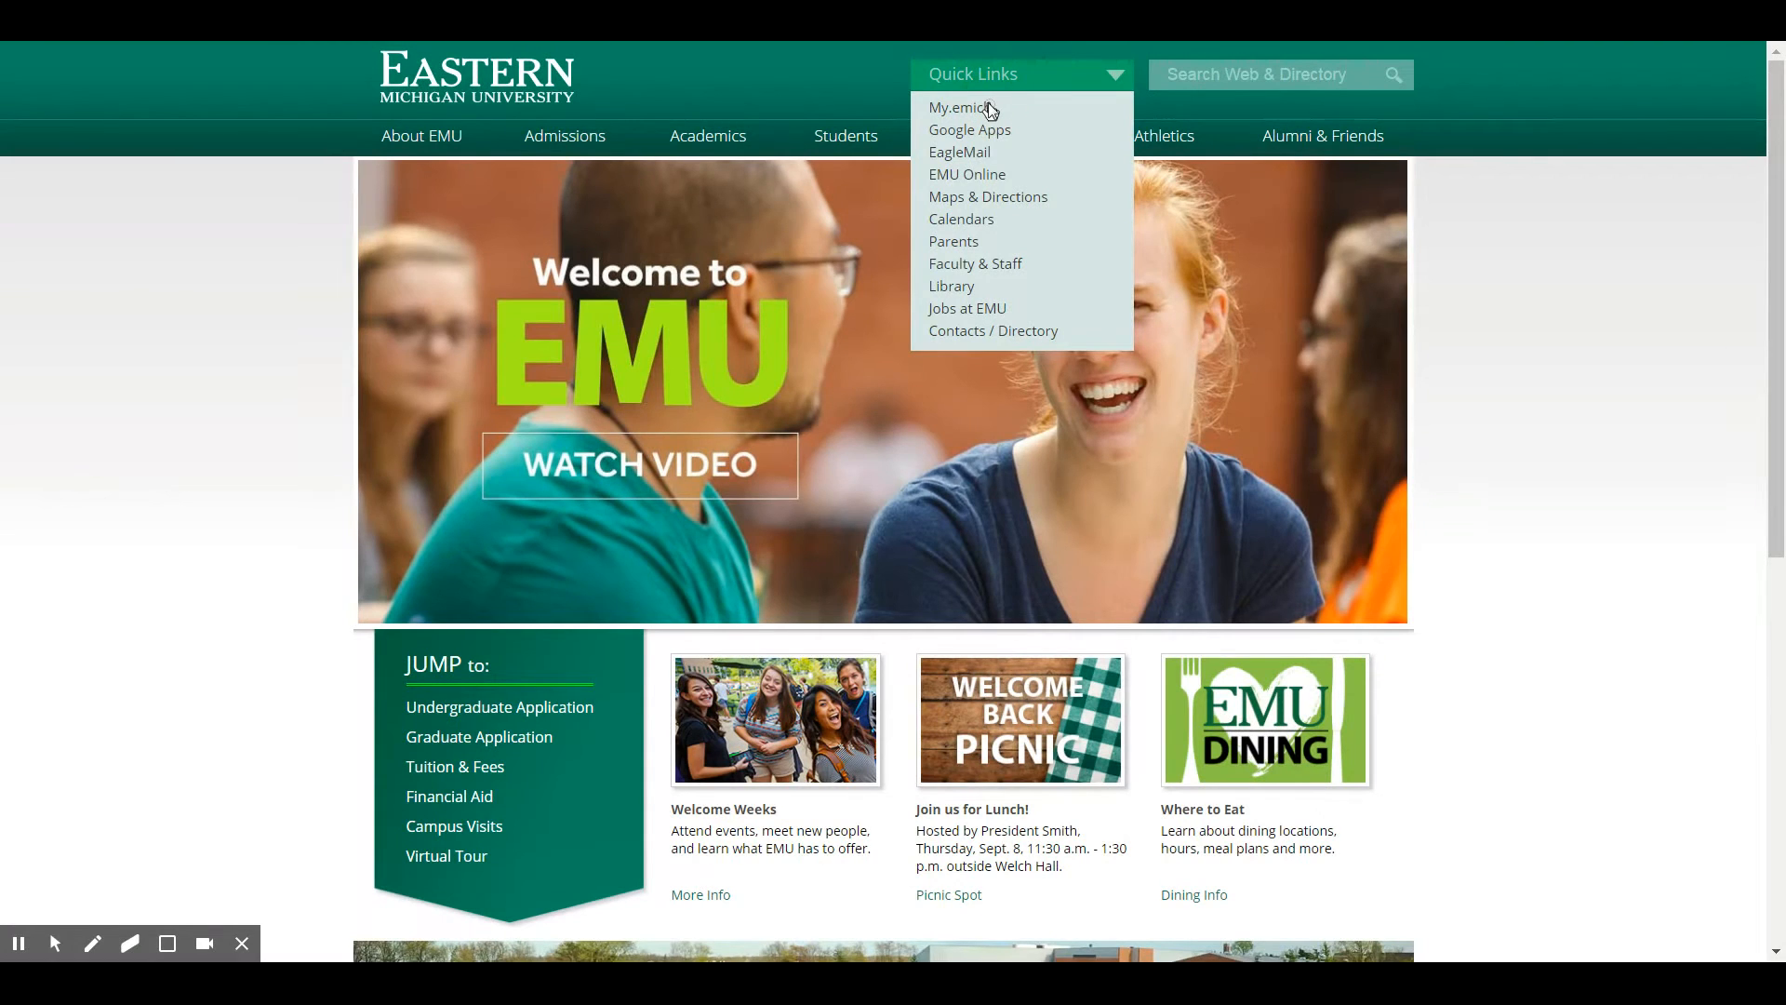
{"action": "left_click", "coordinate": [991, 110]}
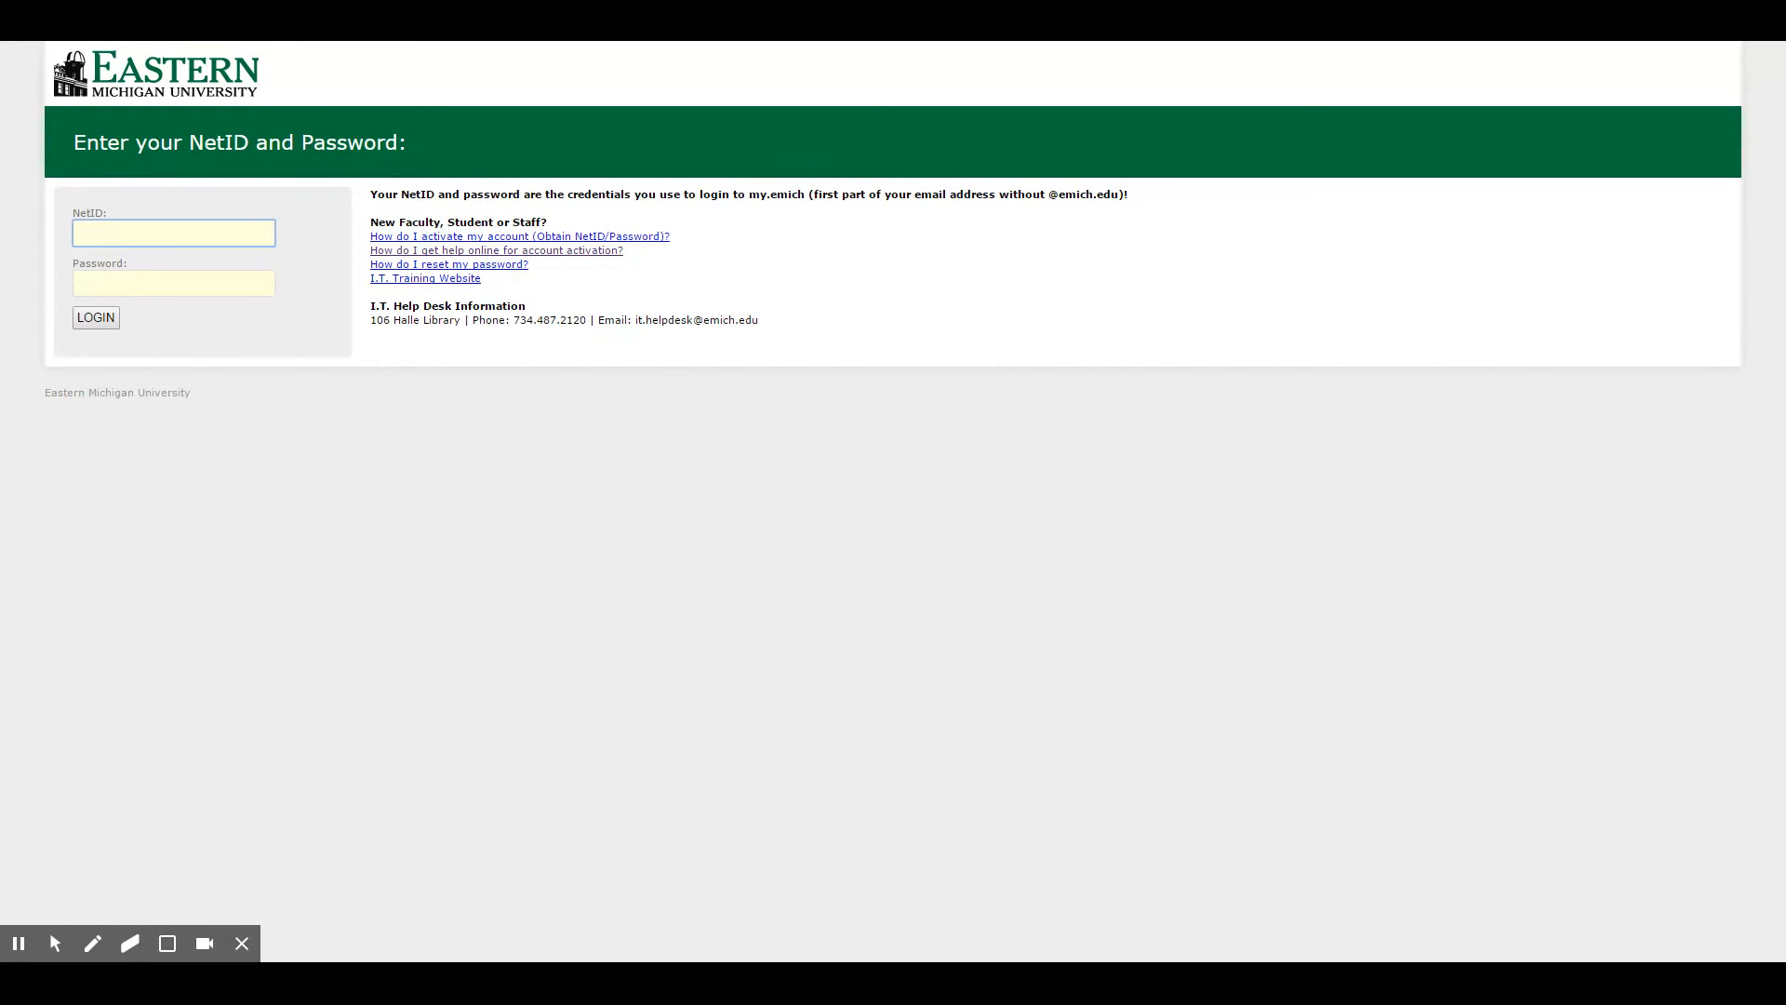
Log in to my.emich with the student's NetID and account password
{"action": "left_click_drag", "start_coordinate": [371, 307], "coordinate": [757, 319]}
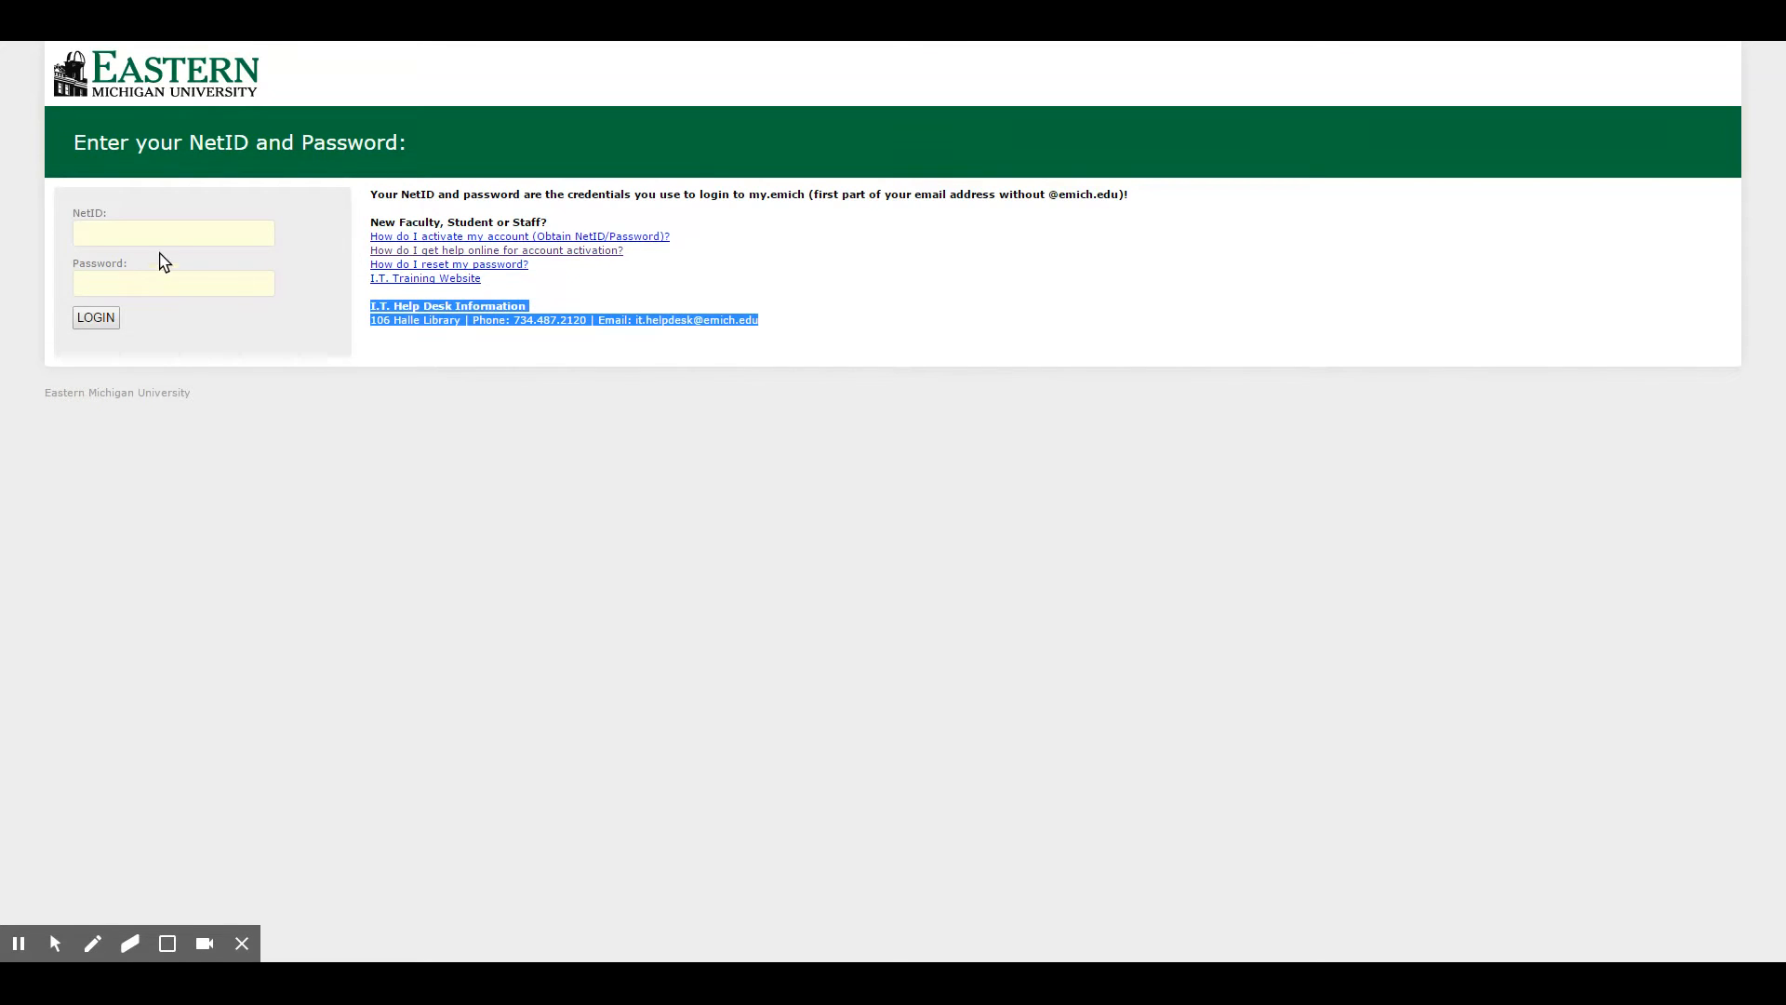
{"action": "left_click", "coordinate": [177, 233]}
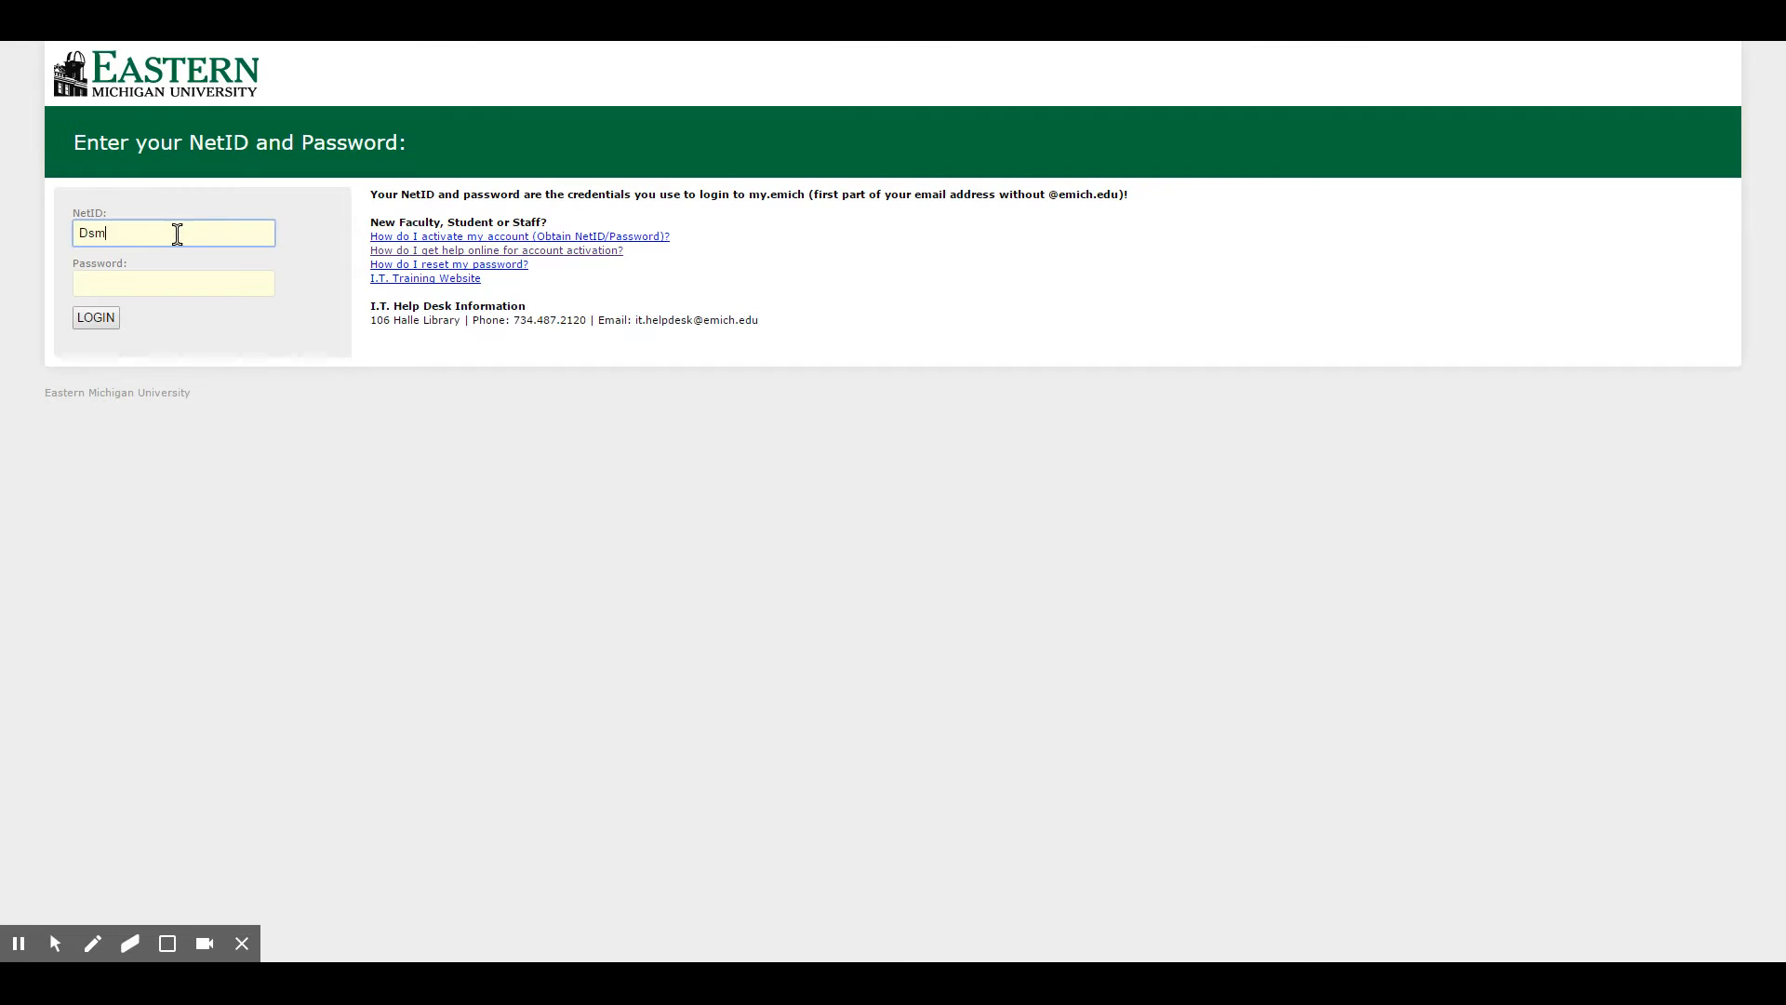
{"action": "key", "text": "Tab"}
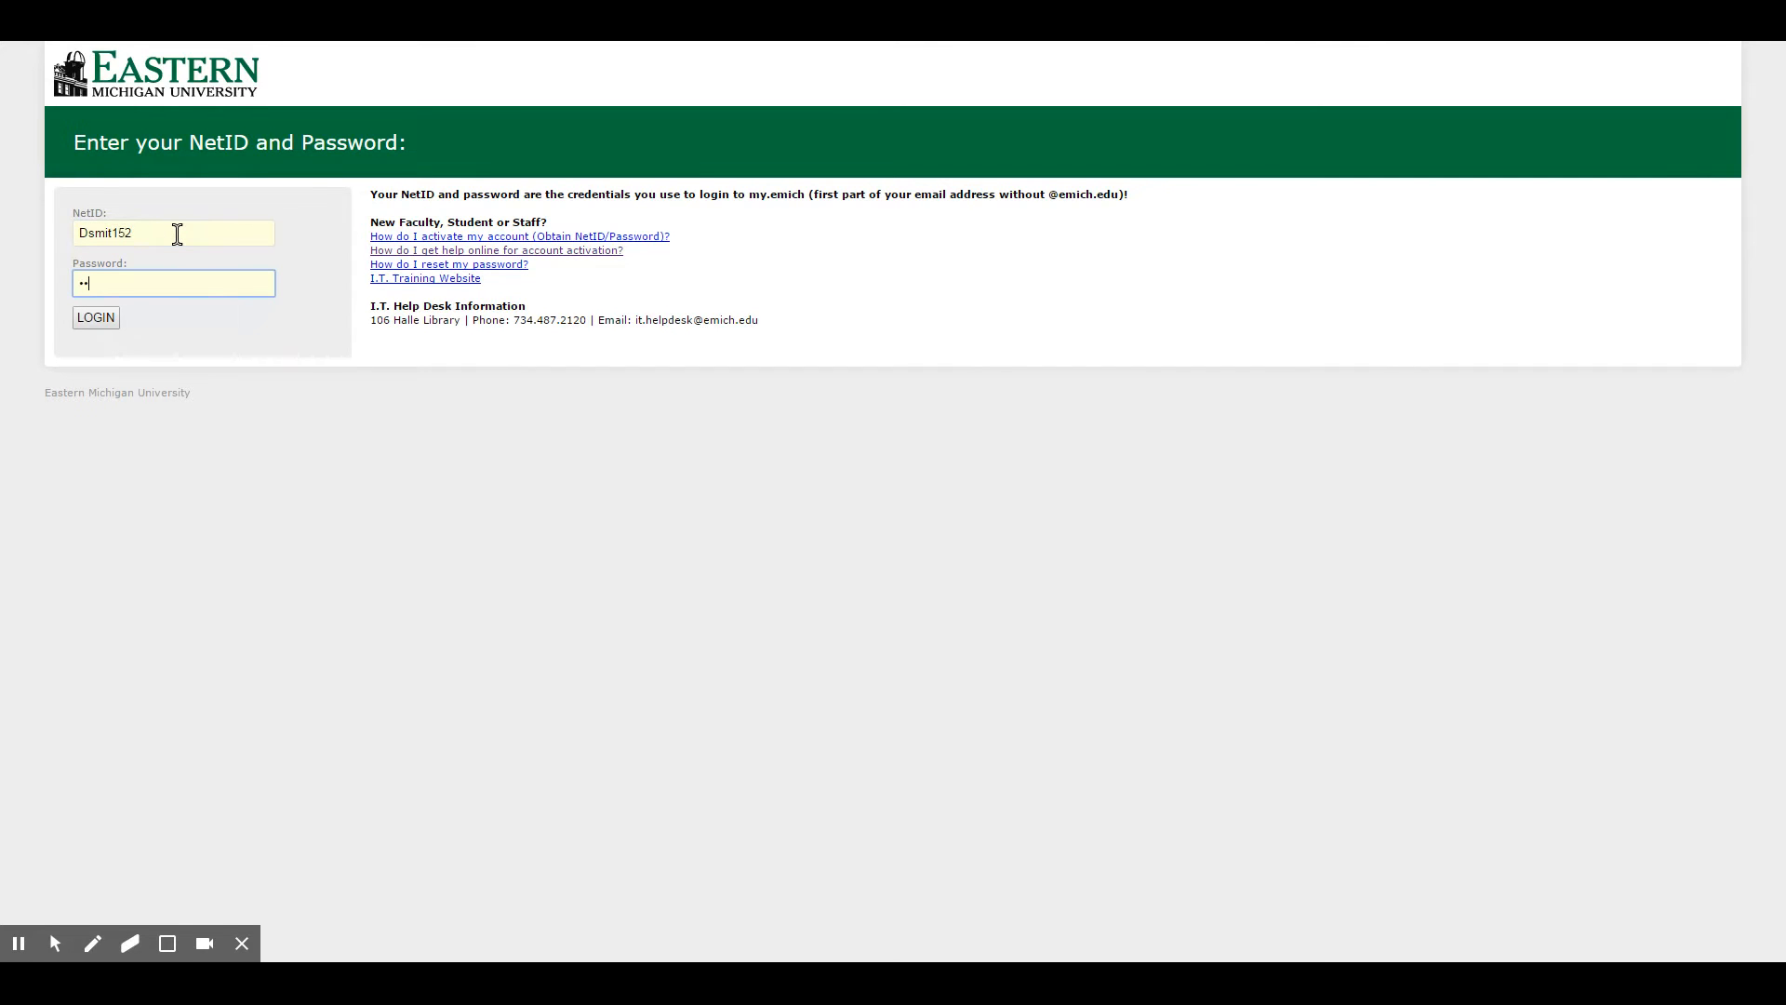
{"action": "type", "text": "••••••••••"}
{"action": "left_click", "coordinate": [96, 317]}
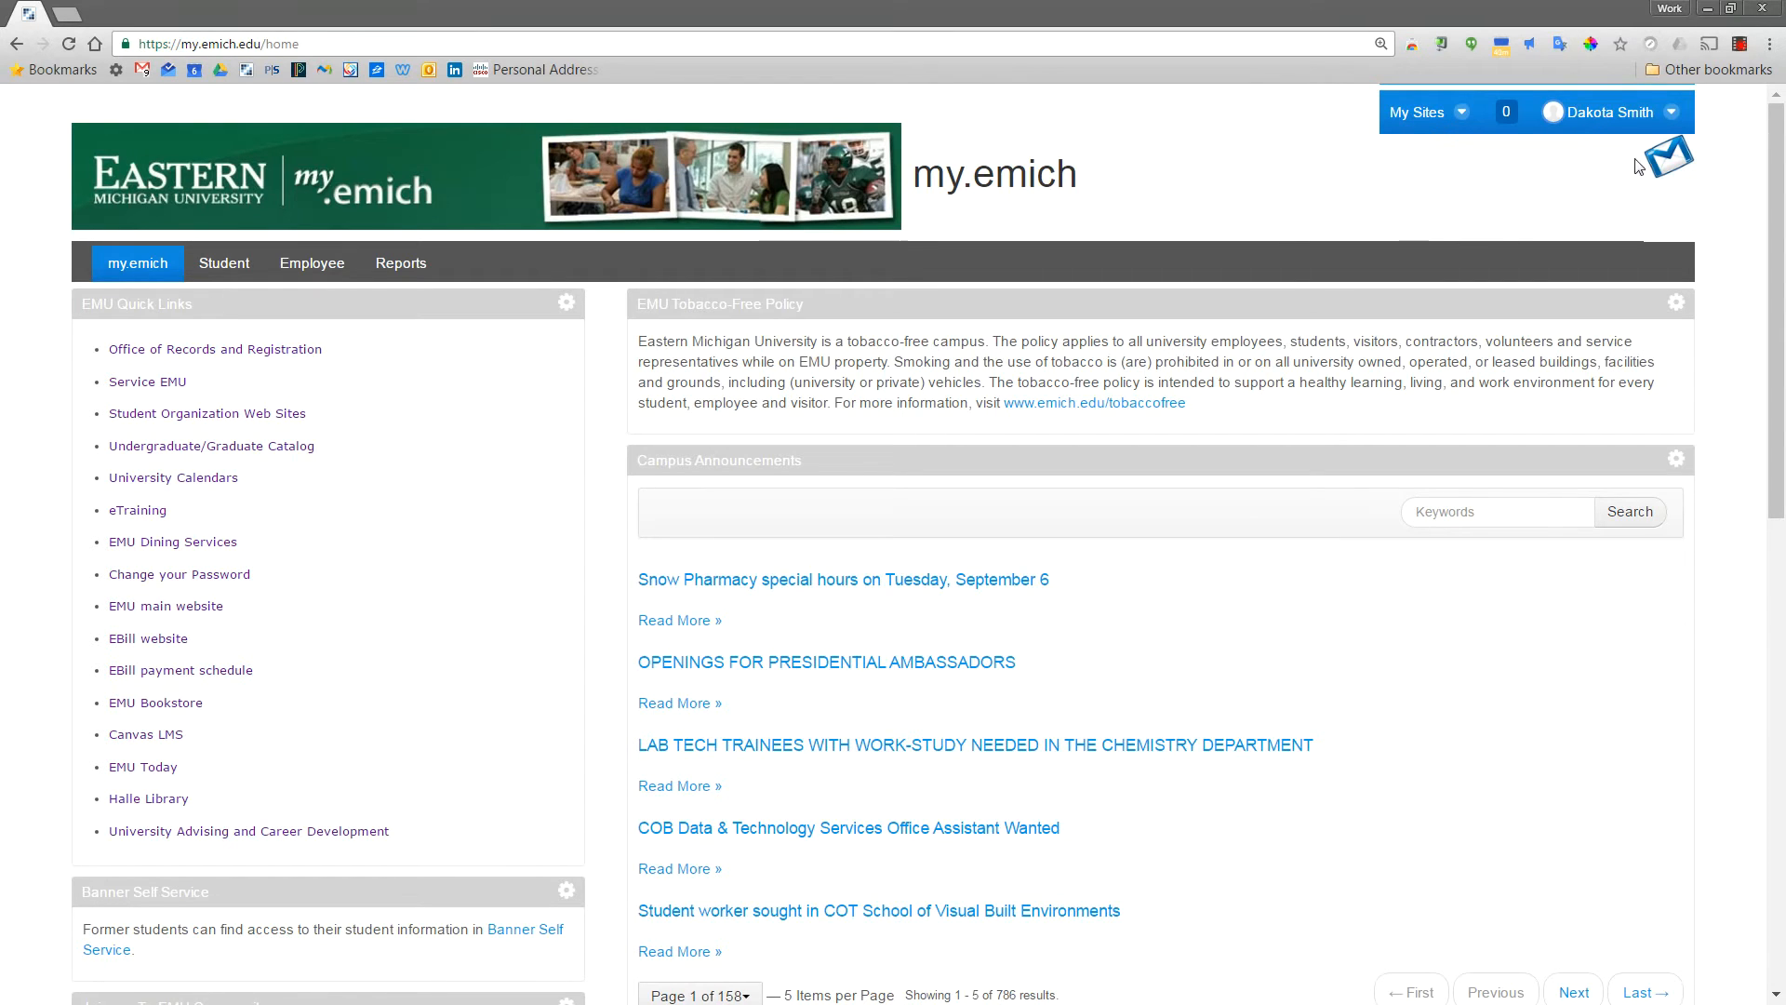
Open the EMU student Gmail inbox from the my.emich envelope icon
{"action": "left_click", "coordinate": [1663, 158]}
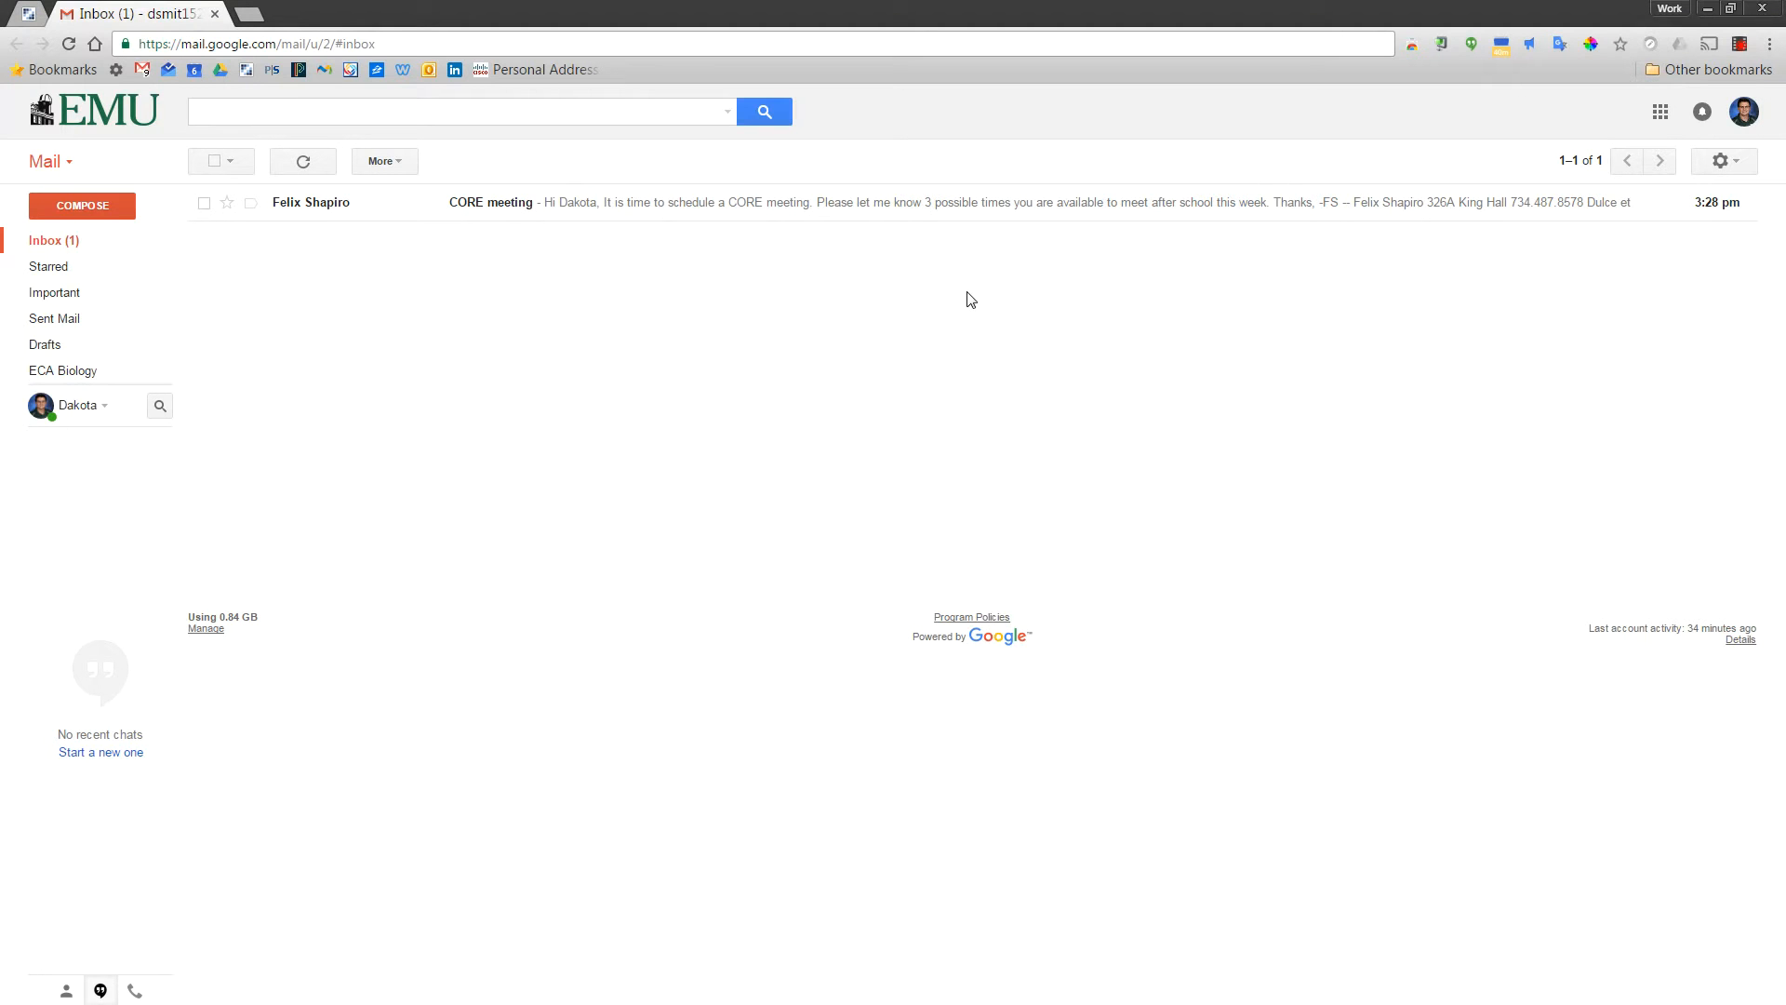
{"action": "left_click", "coordinate": [1727, 162]}
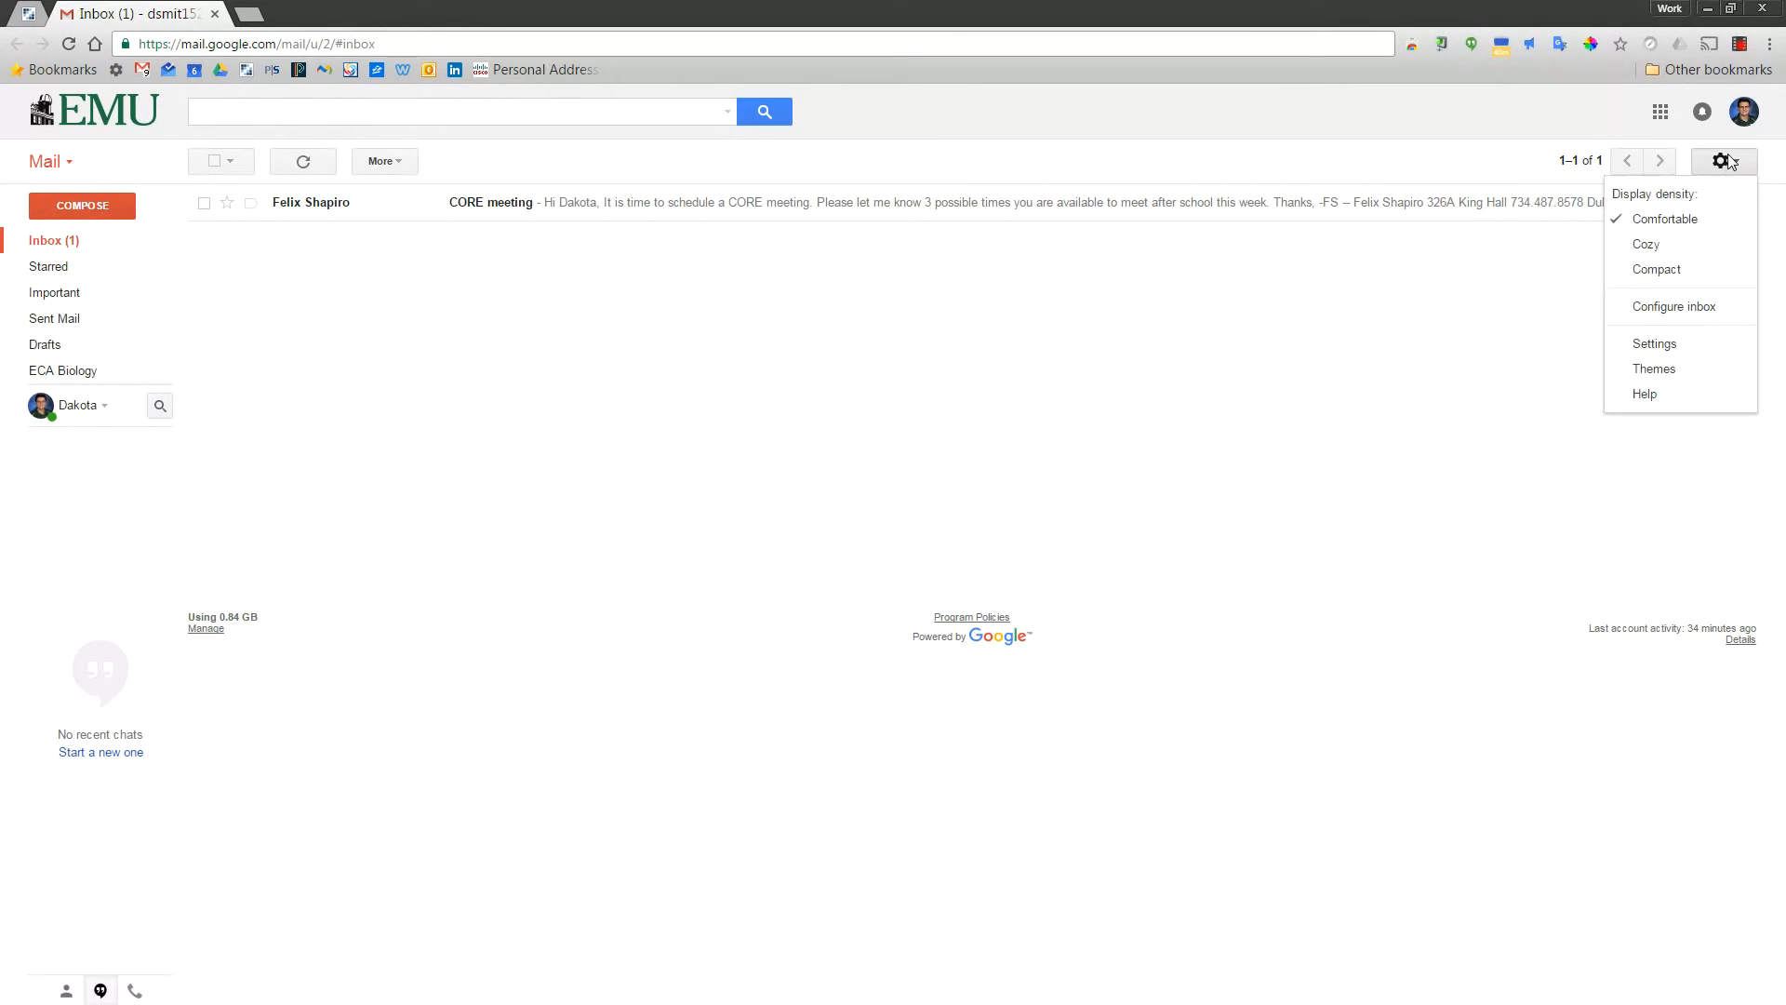
{"action": "left_click", "coordinate": [1673, 347]}
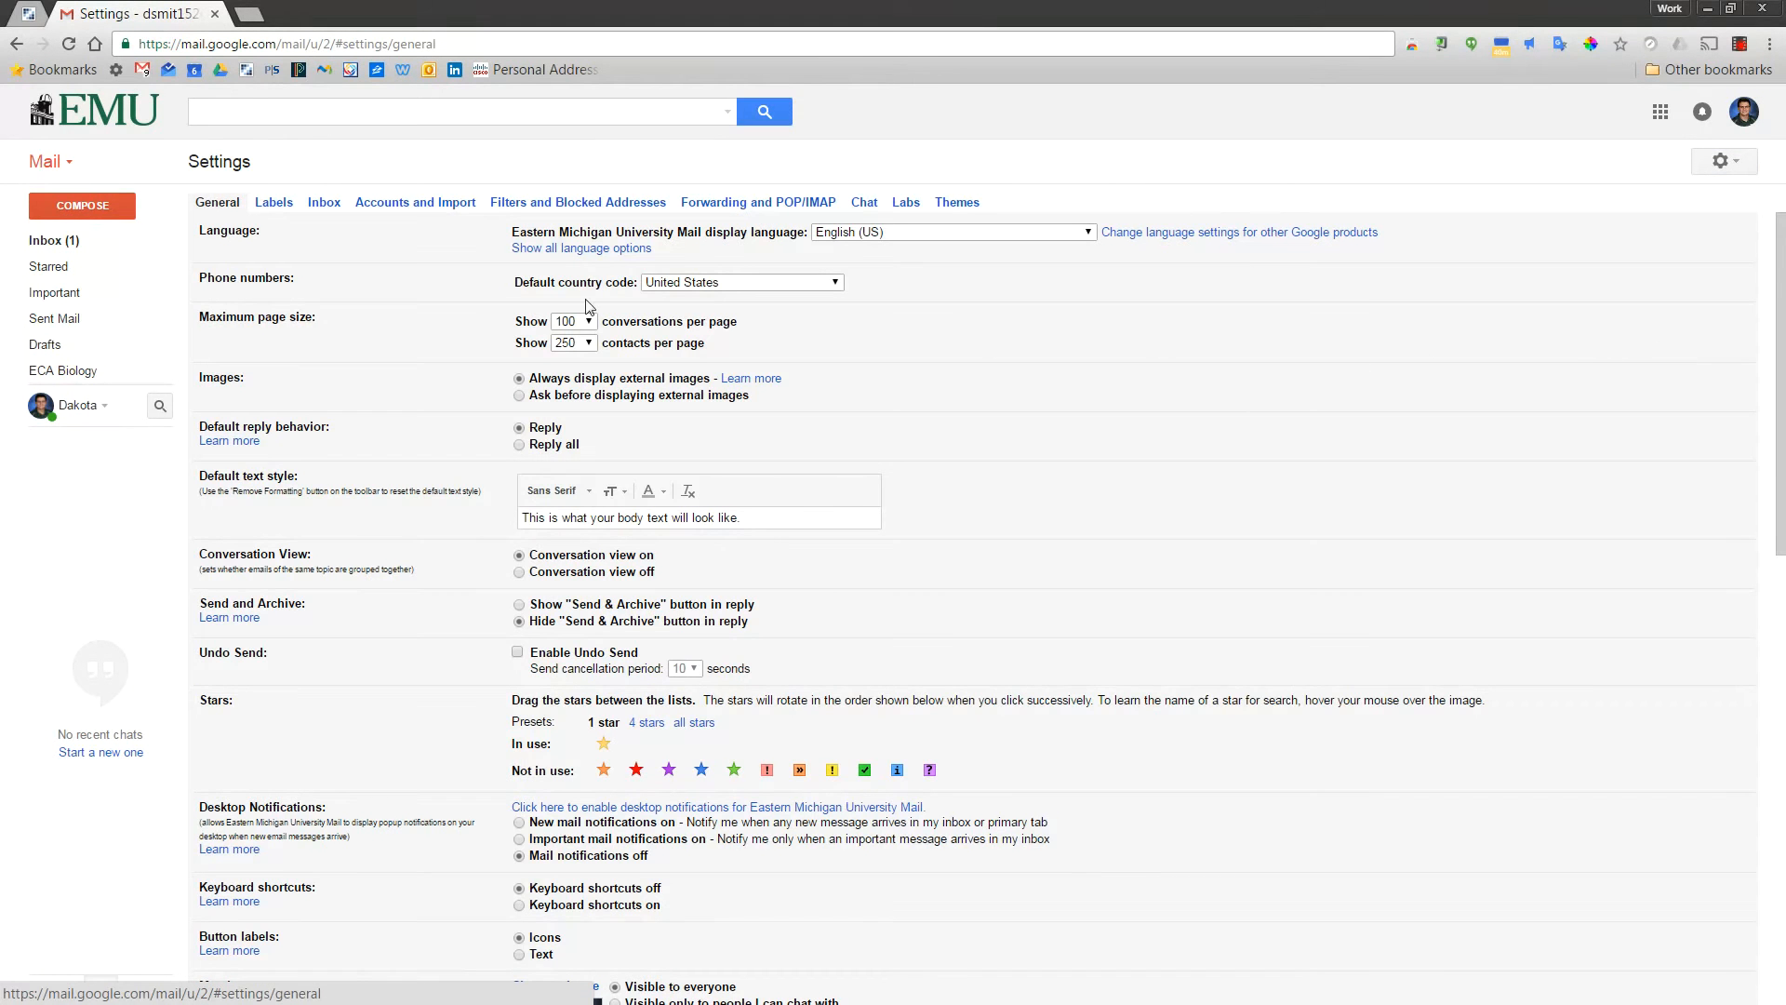
{"action": "left_click", "coordinate": [326, 207]}
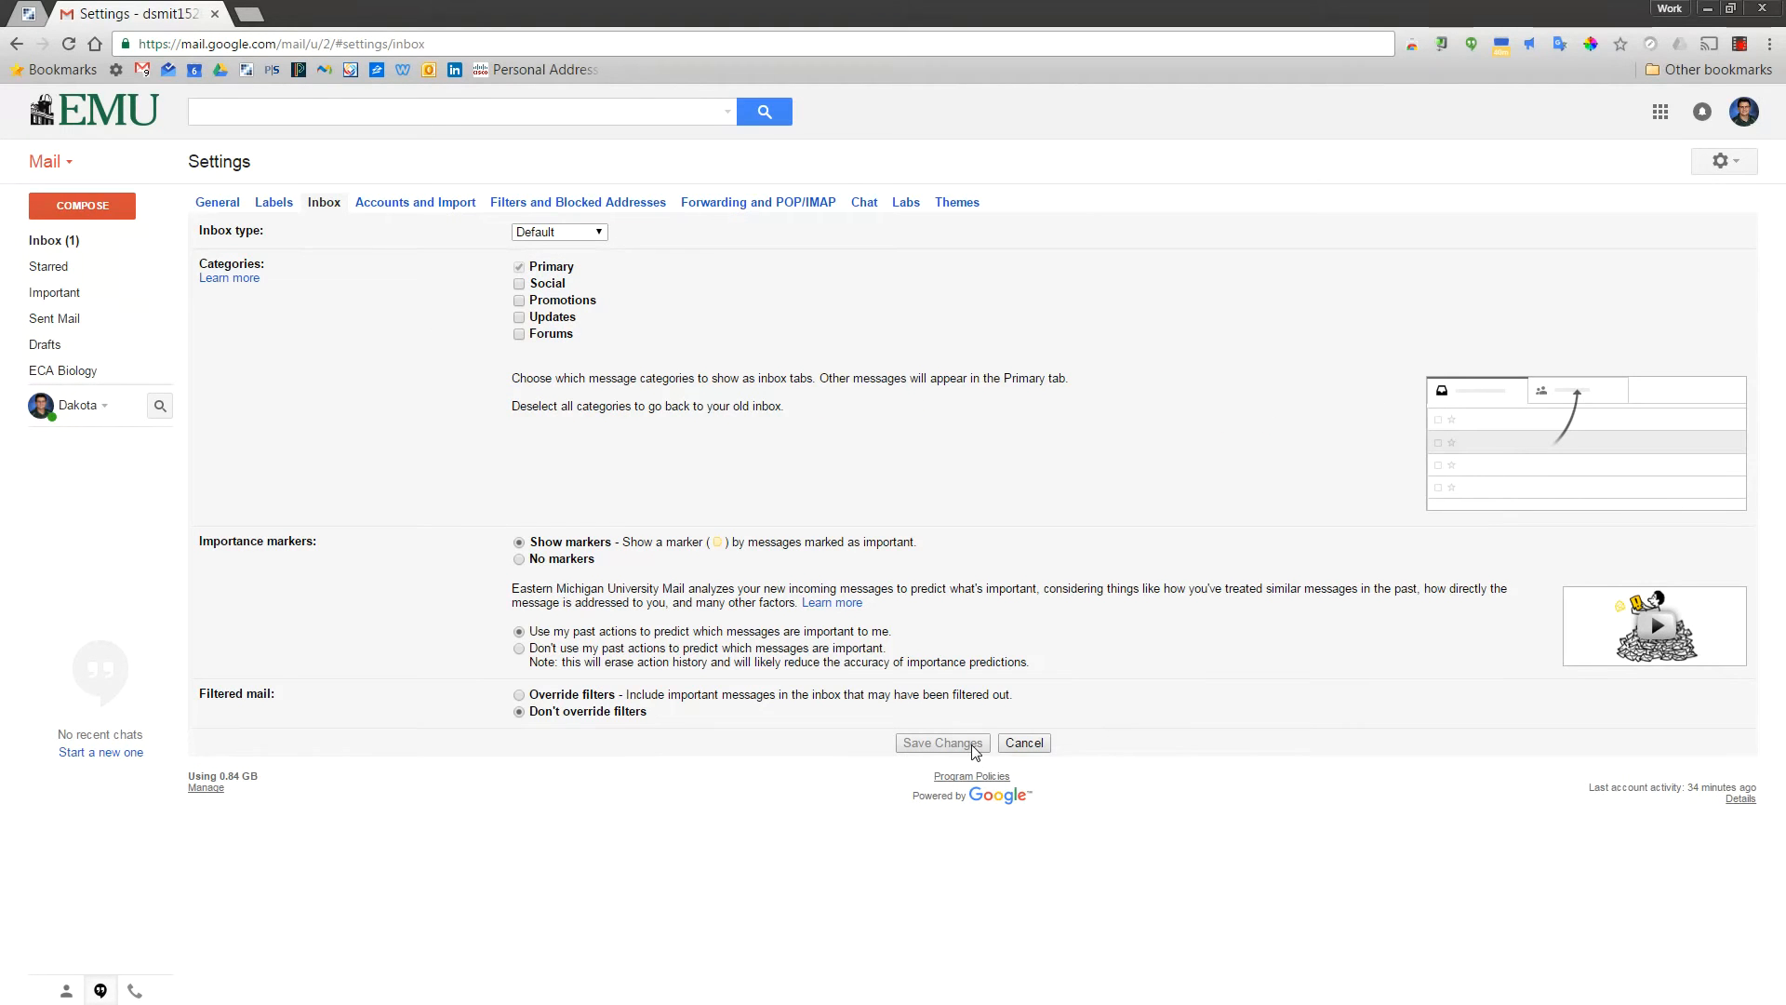
{"action": "left_click", "coordinate": [101, 247]}
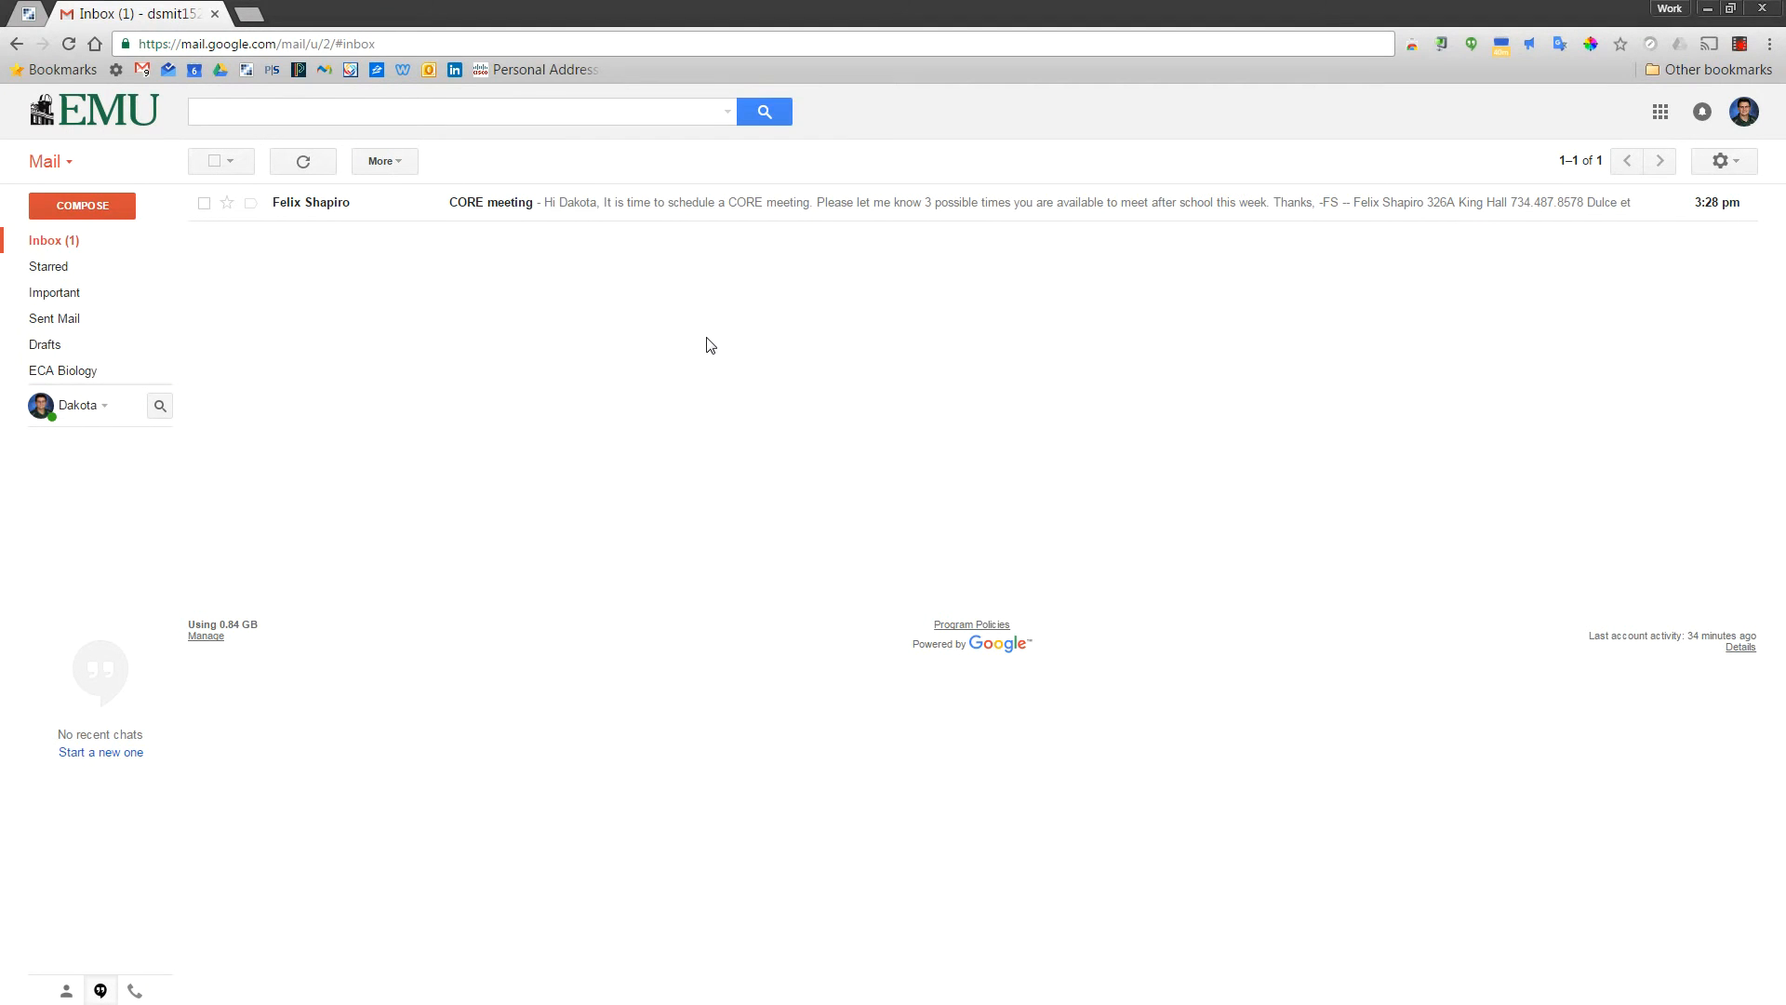
Mark the ECA News message in Spam as Not spam and return to the inbox
{"action": "mouse_move", "coordinate": [80, 323]}
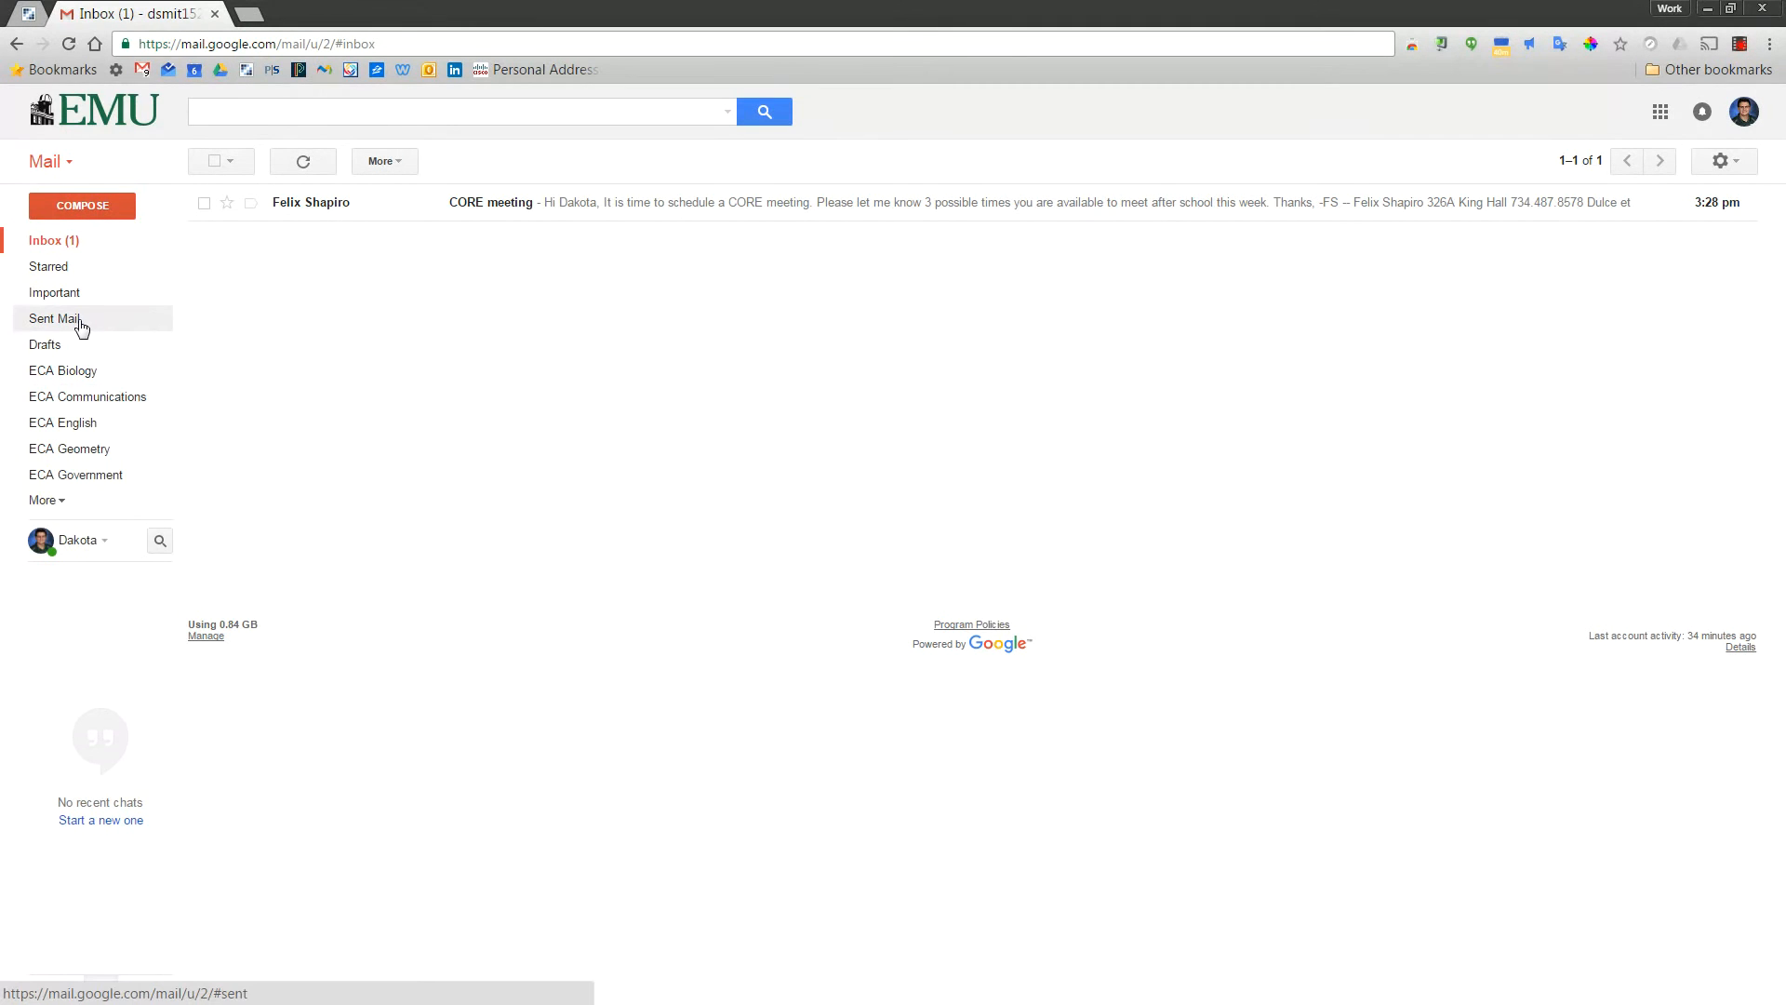
{"action": "left_click", "coordinate": [54, 500]}
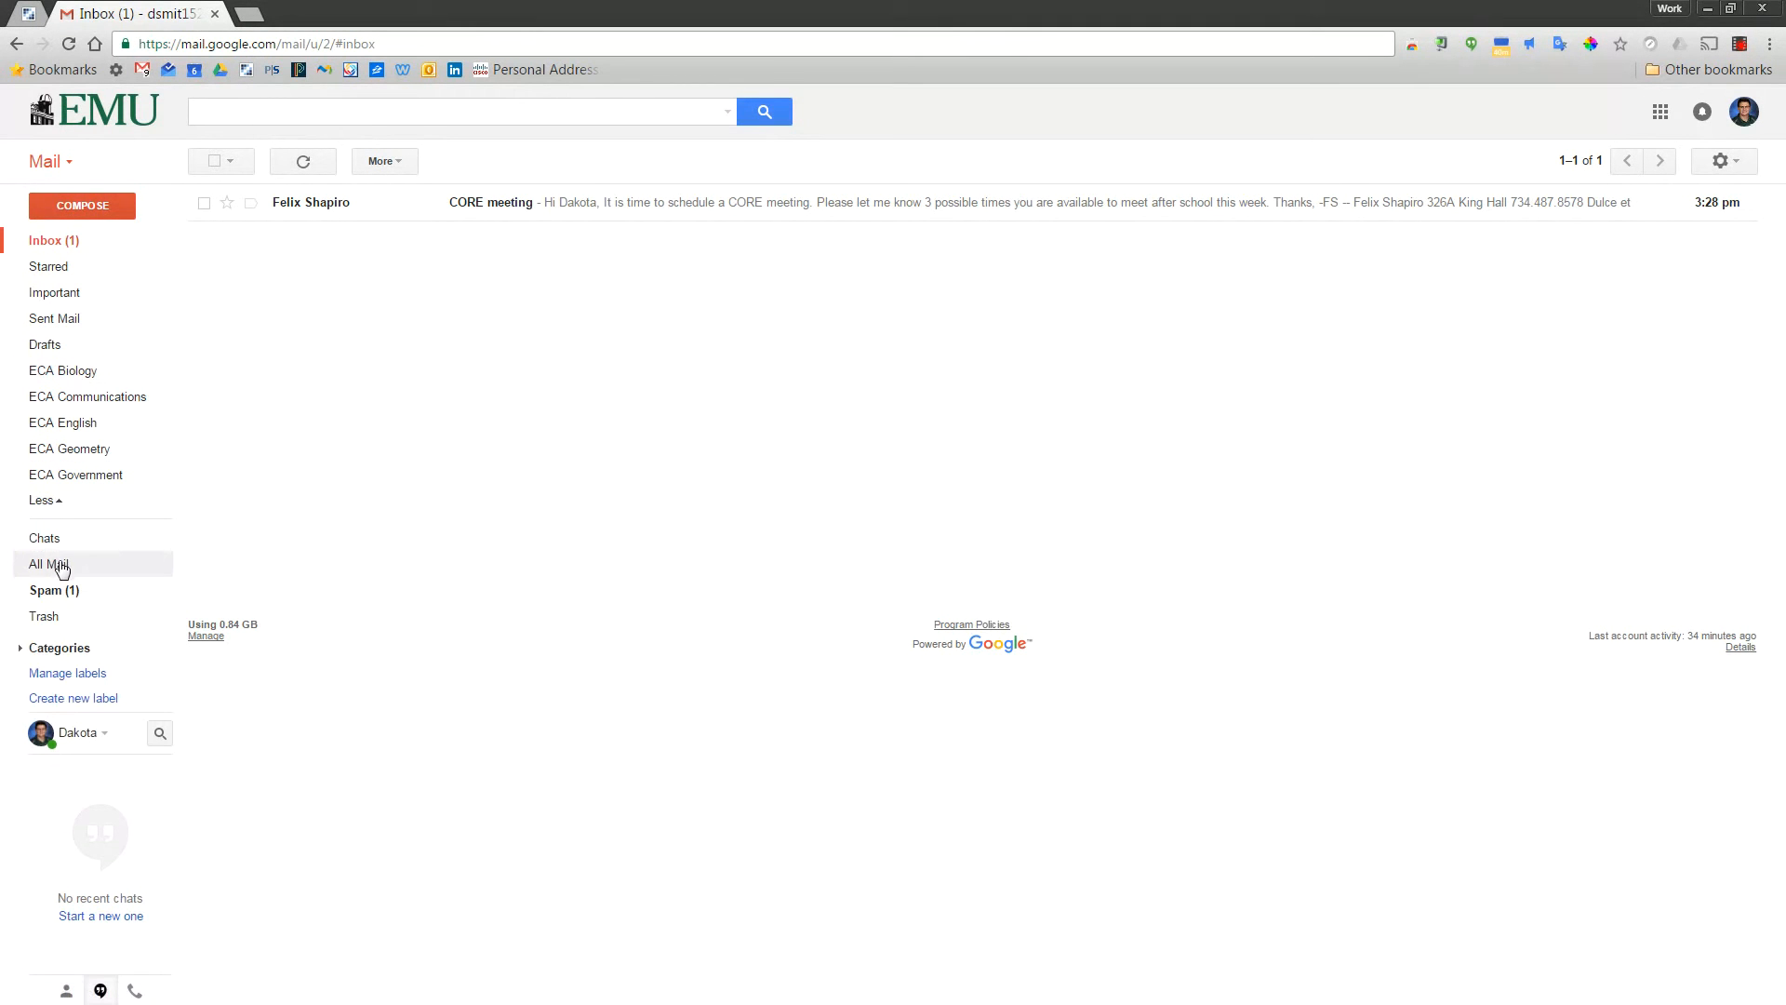
{"action": "left_click", "coordinate": [65, 593]}
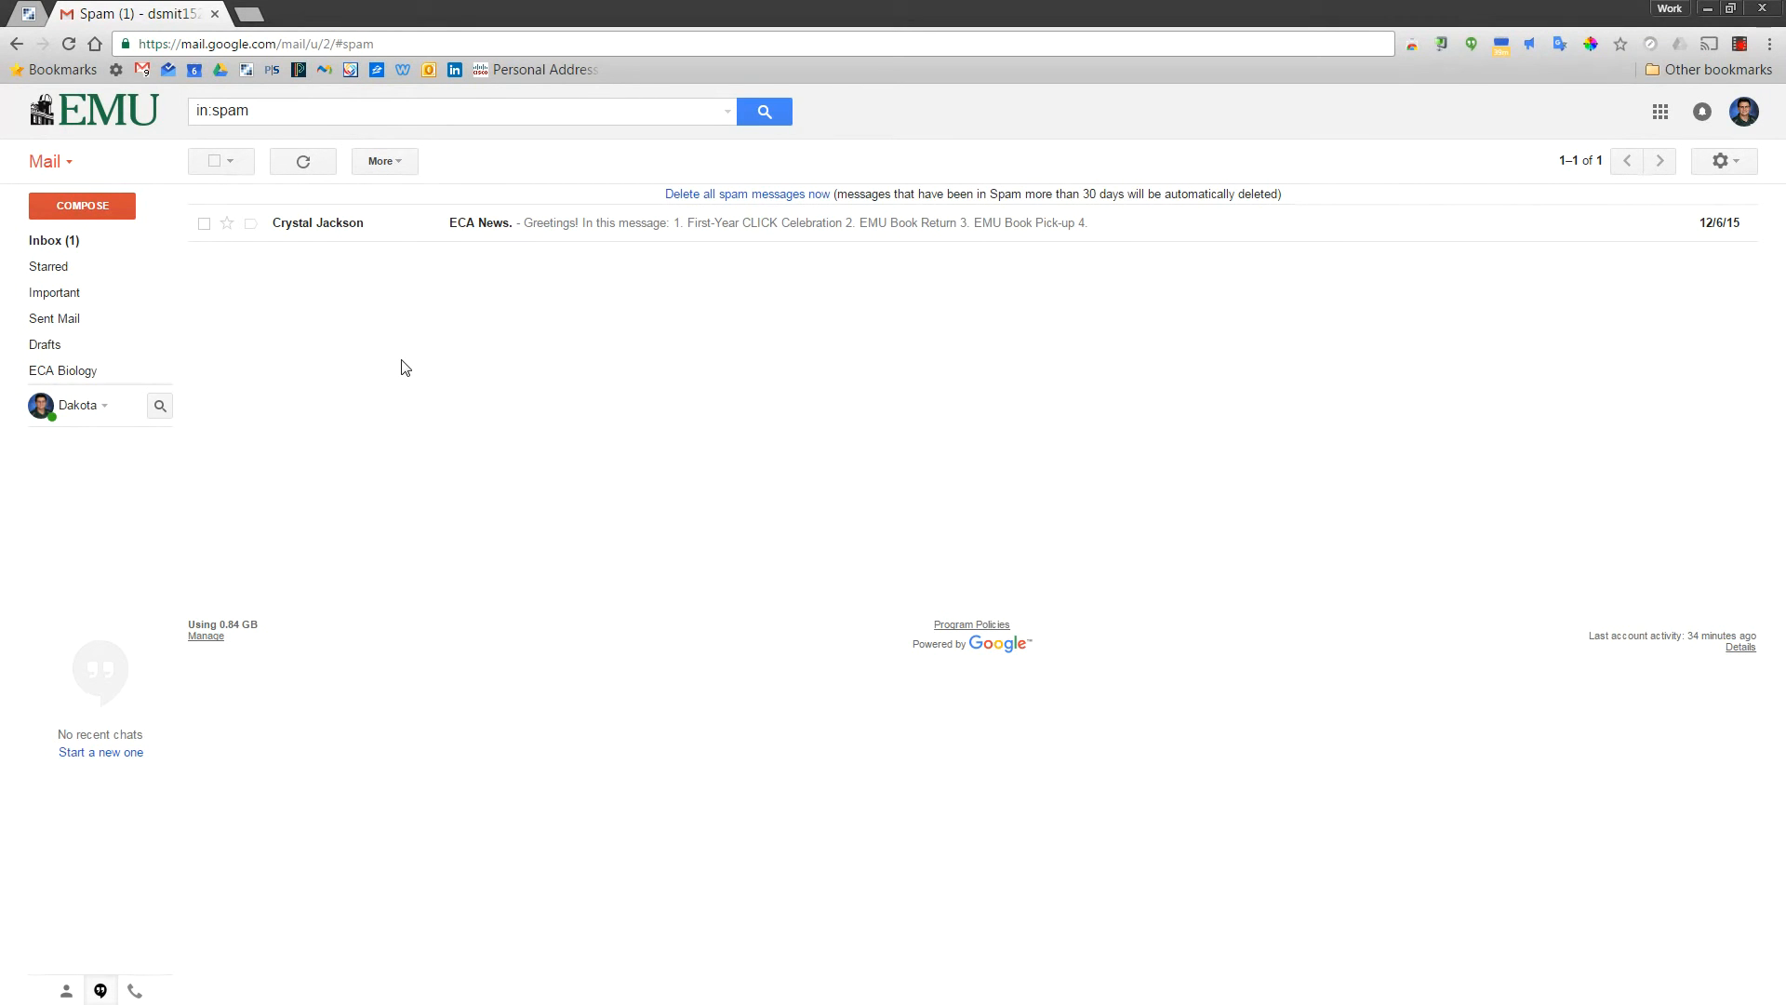
{"action": "left_click", "coordinate": [204, 223]}
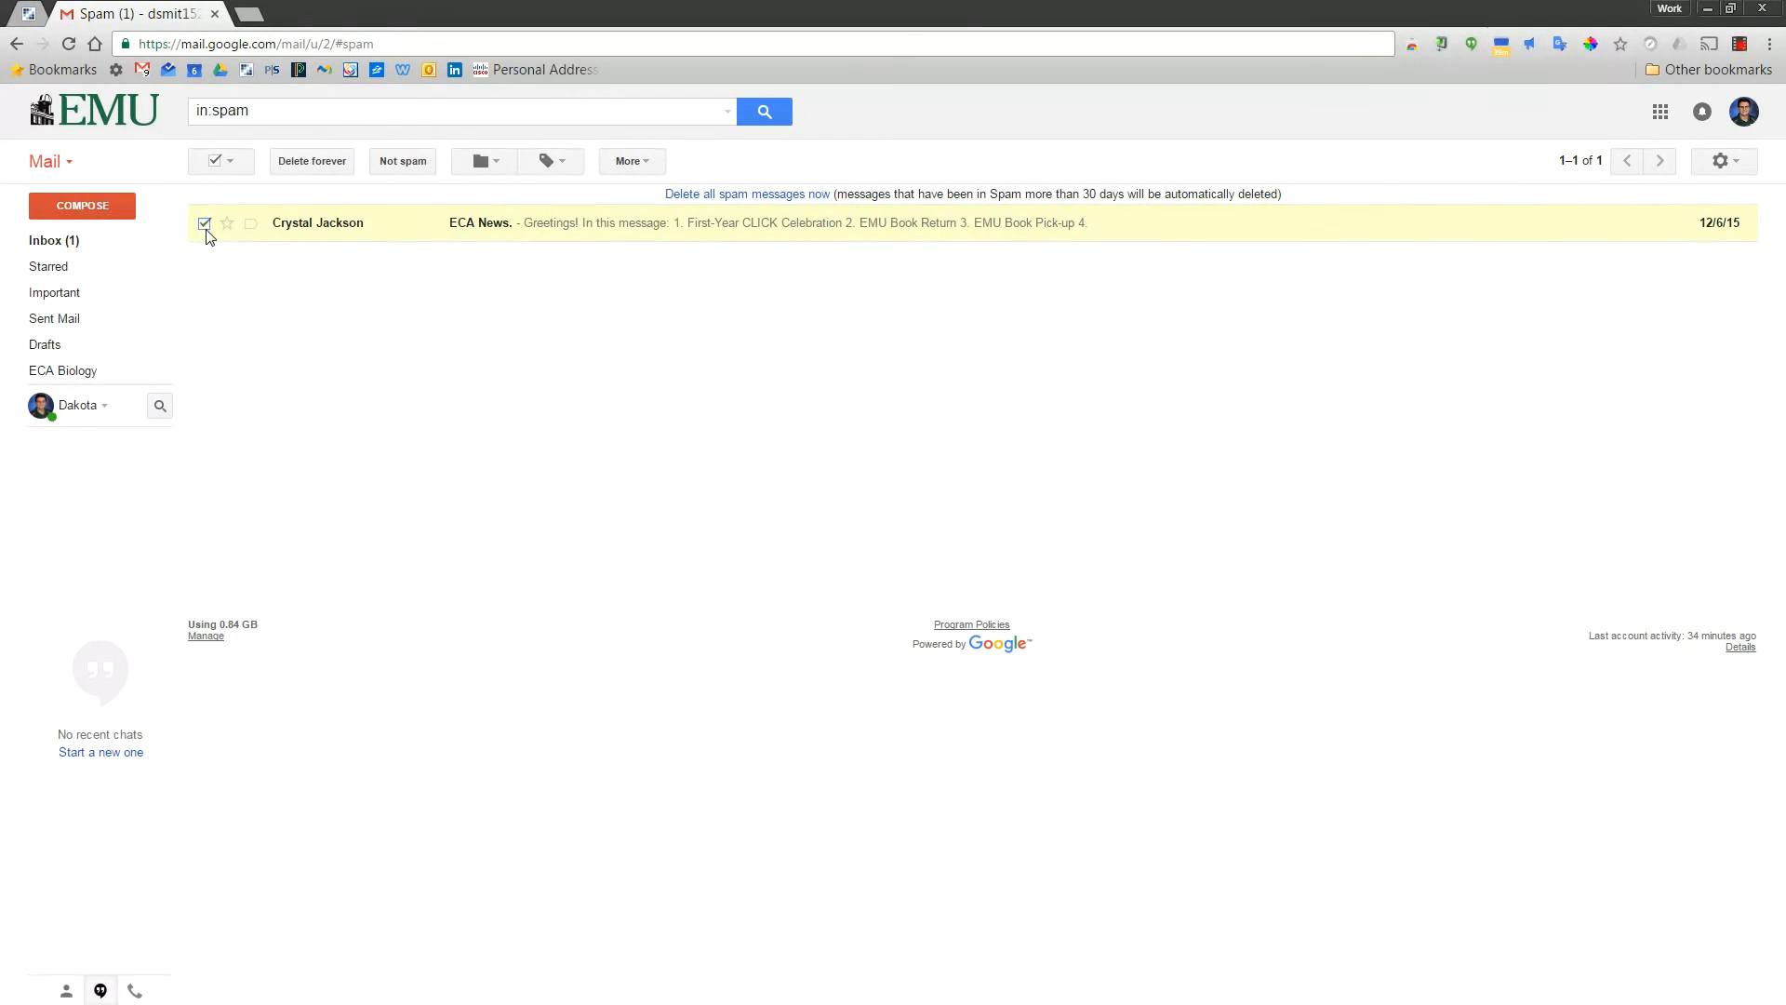
{"action": "left_click", "coordinate": [403, 166]}
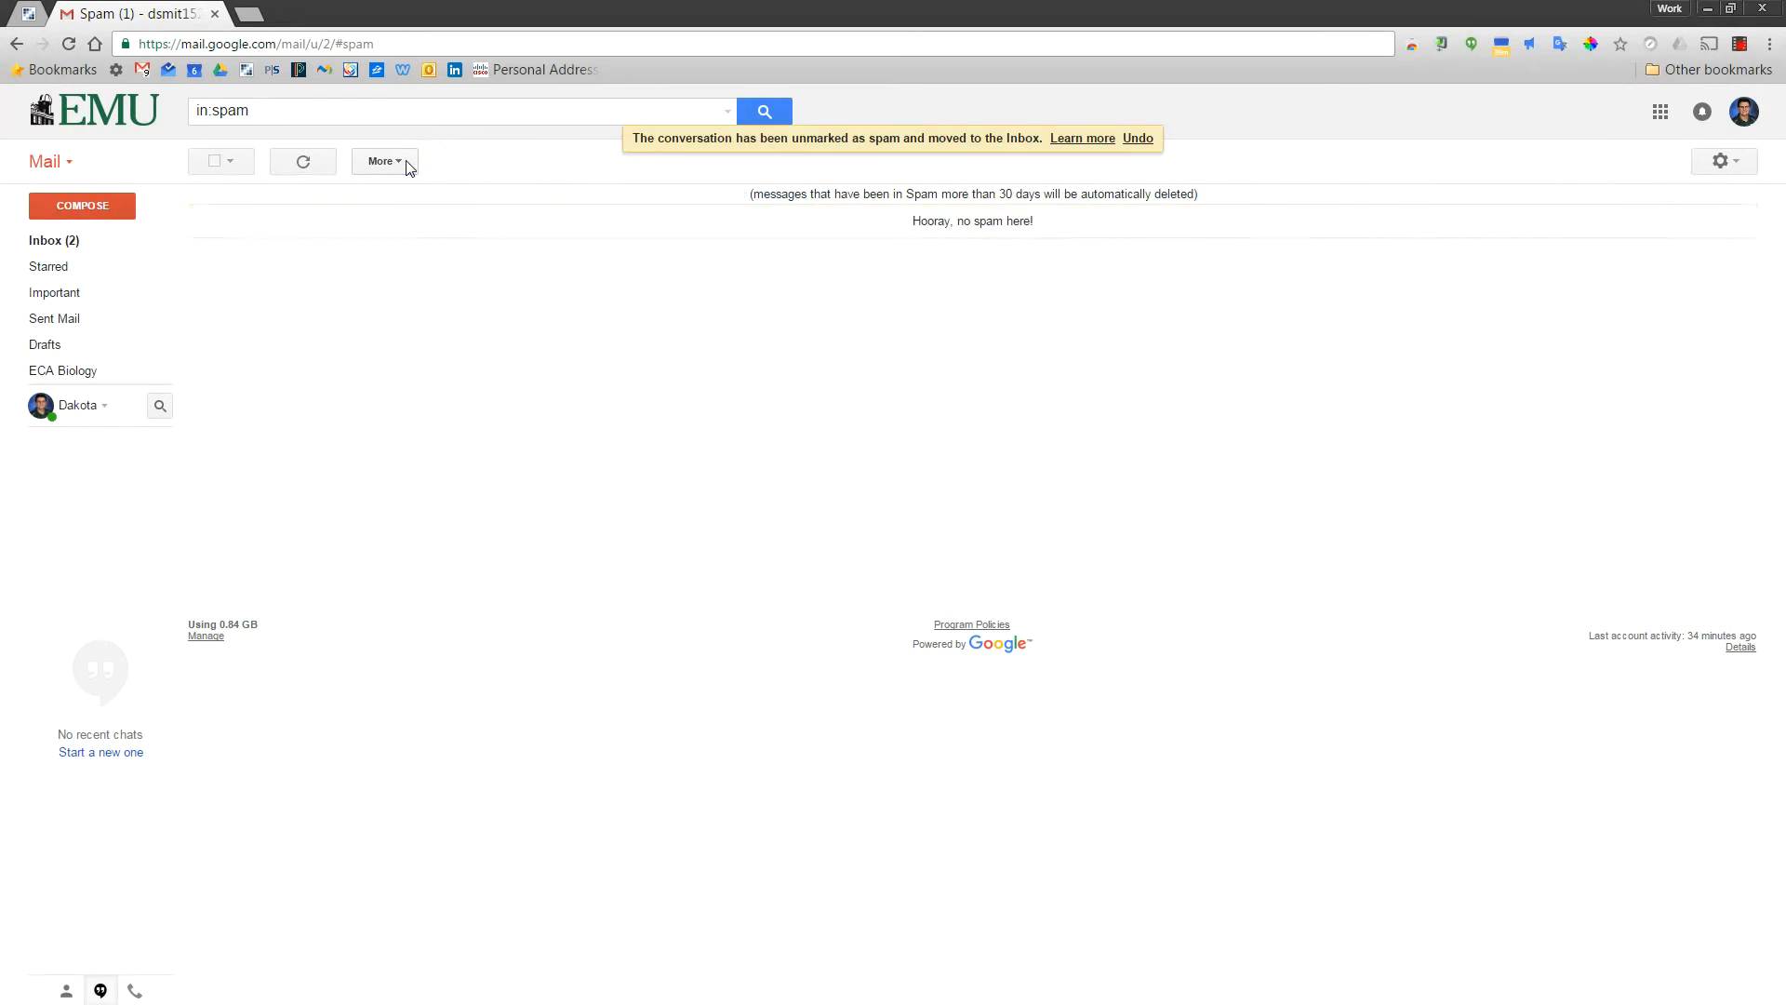
{"action": "left_click", "coordinate": [107, 250]}
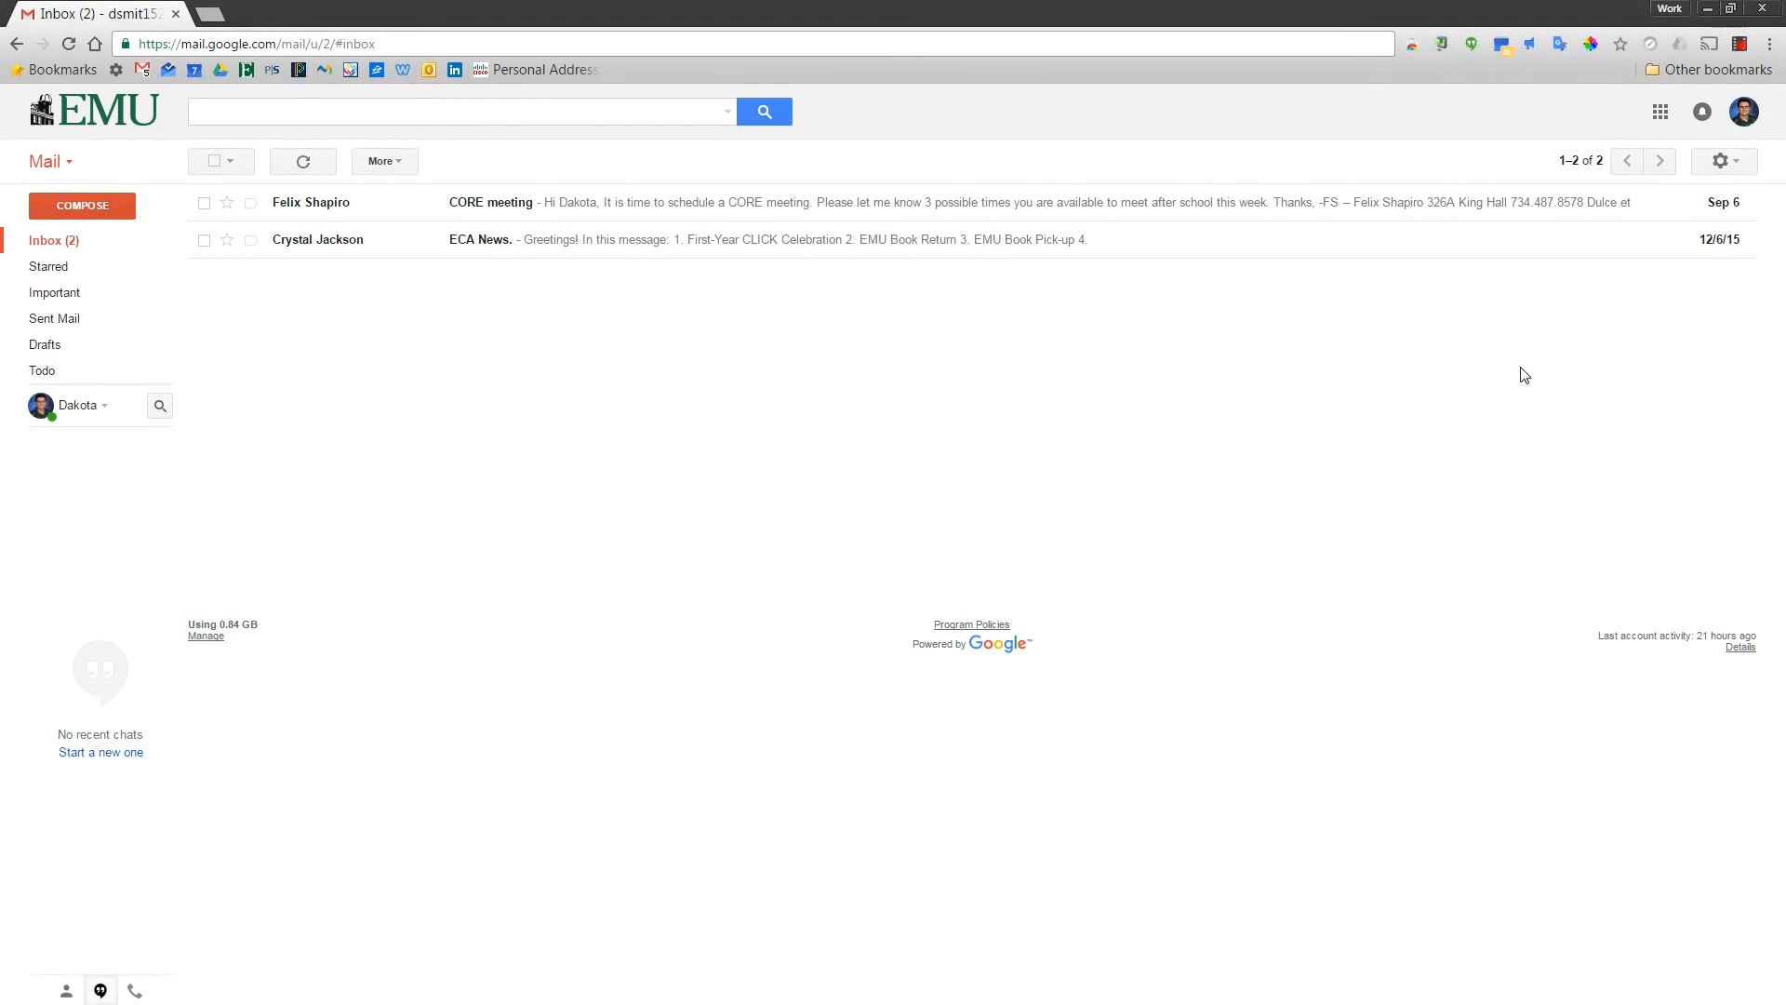
With the CORE meeting email selected, create a new label named 'Core Communications'
{"action": "left_click", "coordinate": [204, 203]}
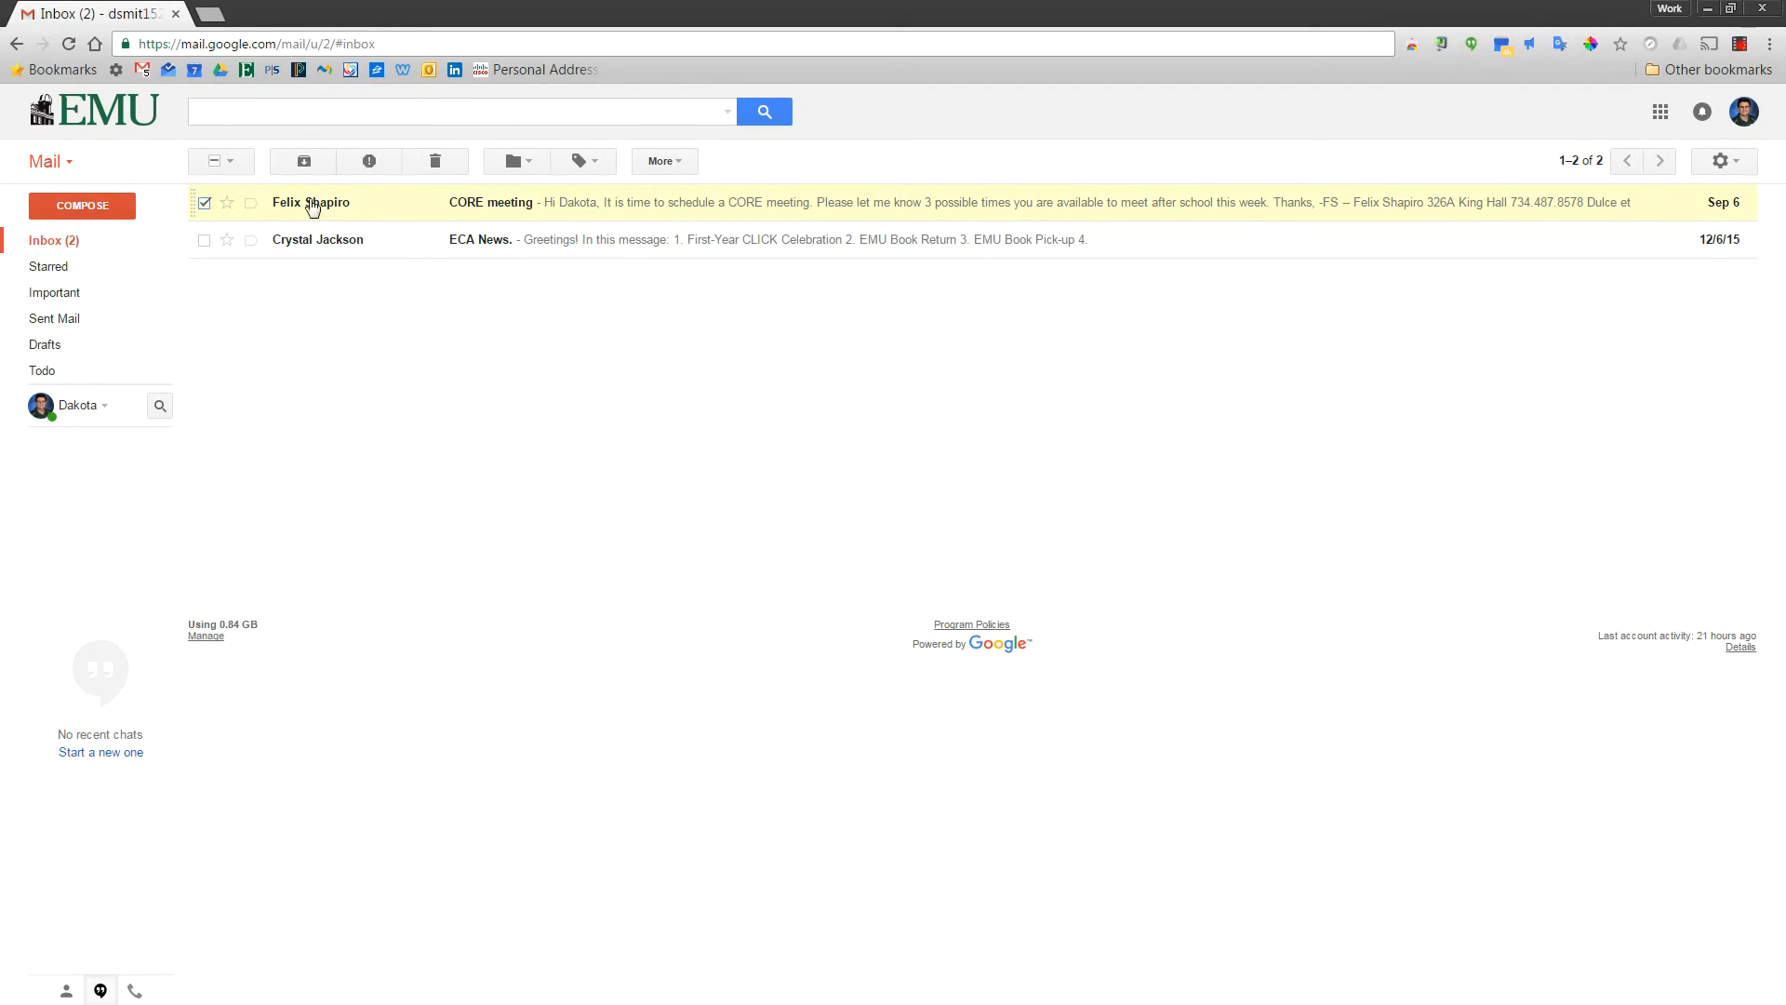
{"action": "left_click", "coordinate": [583, 166]}
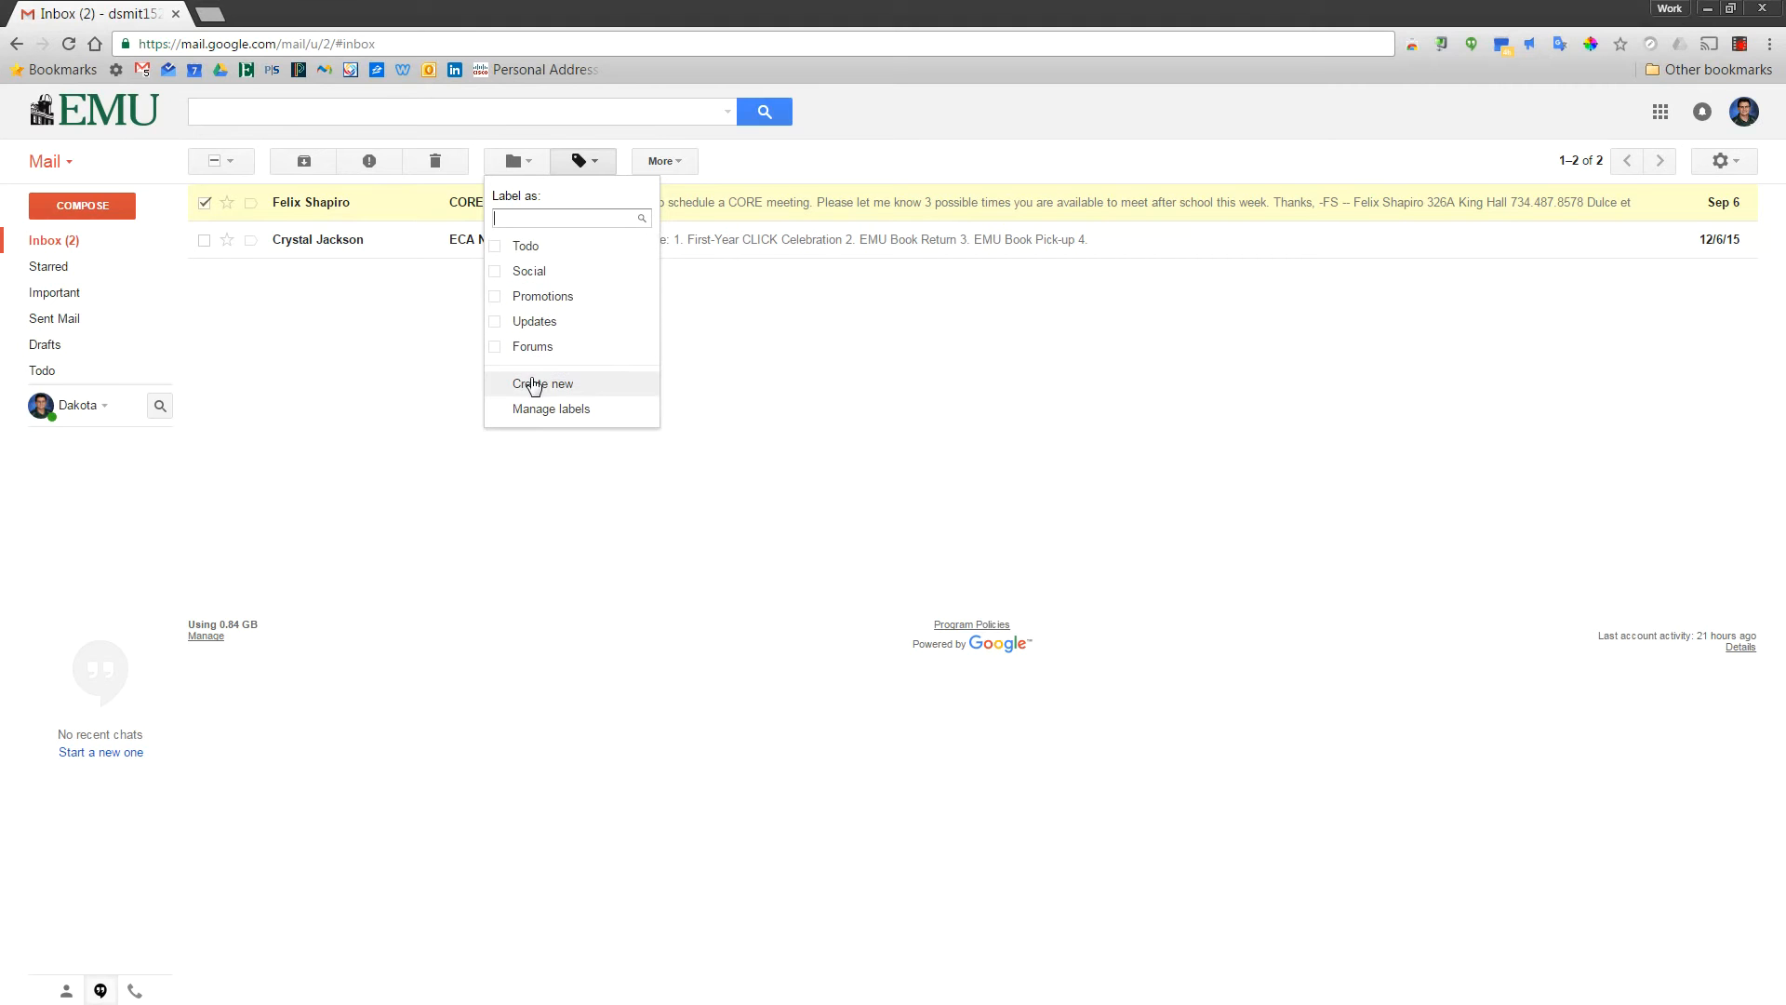
{"action": "left_click", "coordinate": [544, 383]}
{"action": "type", "text": "Core Communications"}
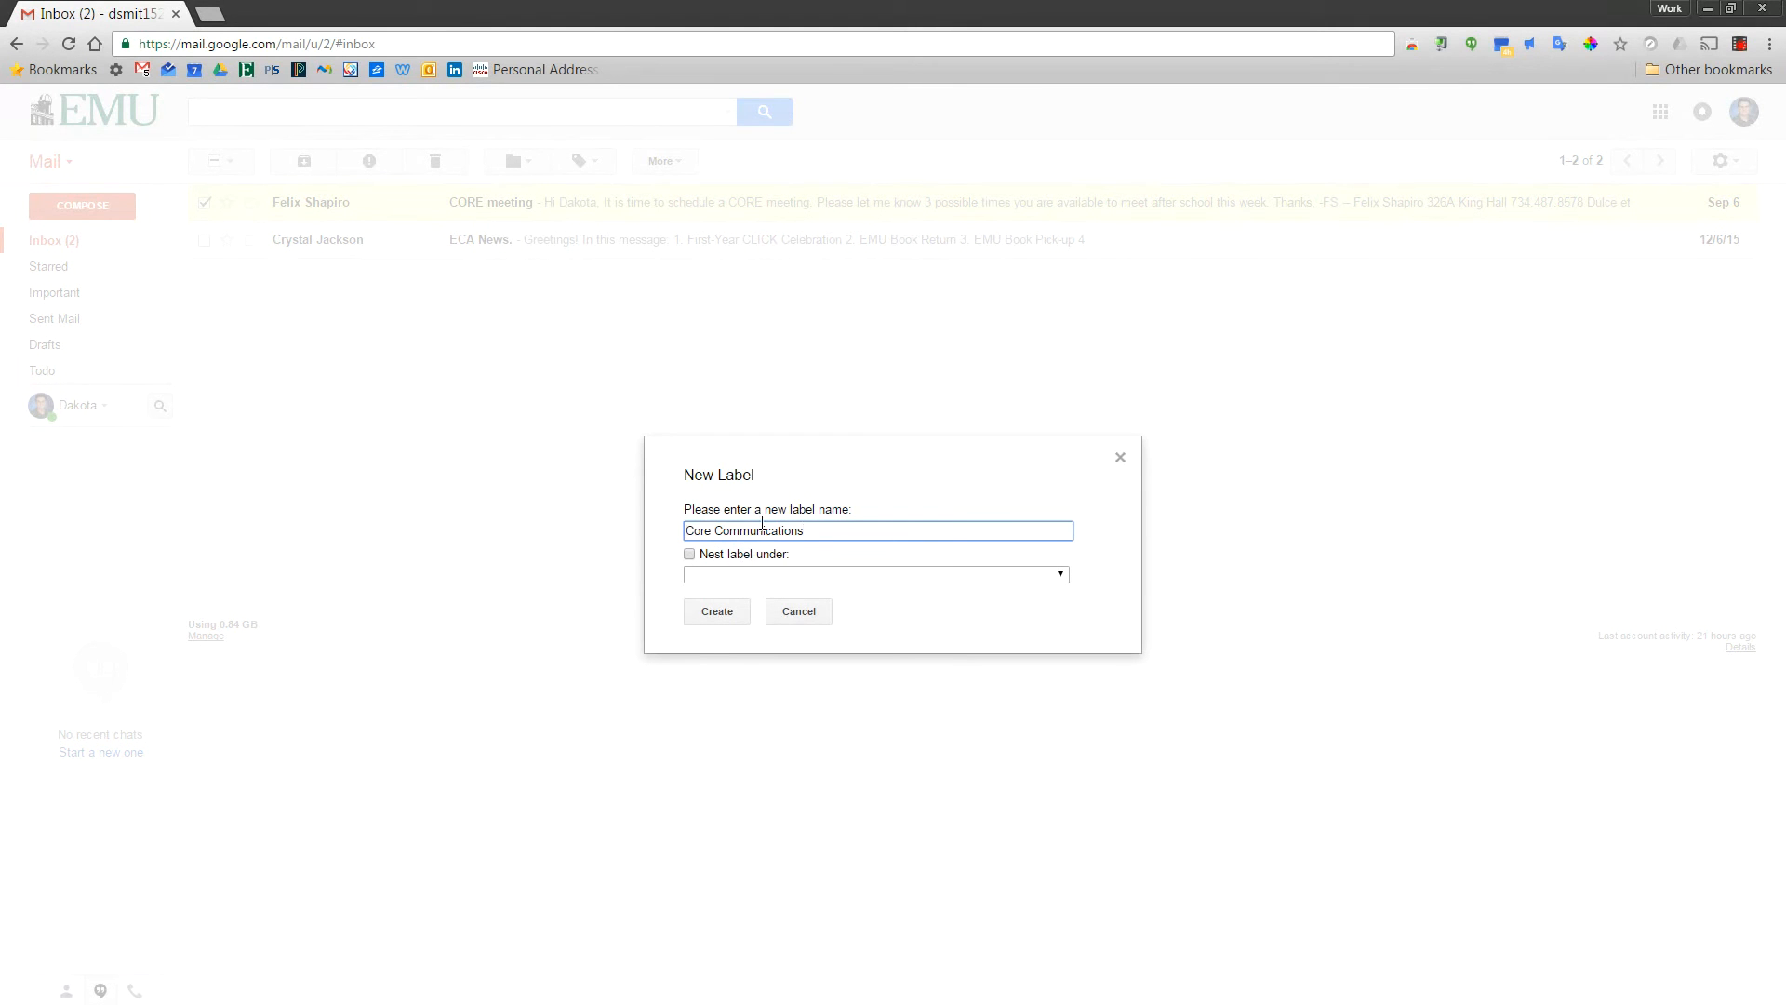
{"action": "left_click", "coordinate": [725, 613]}
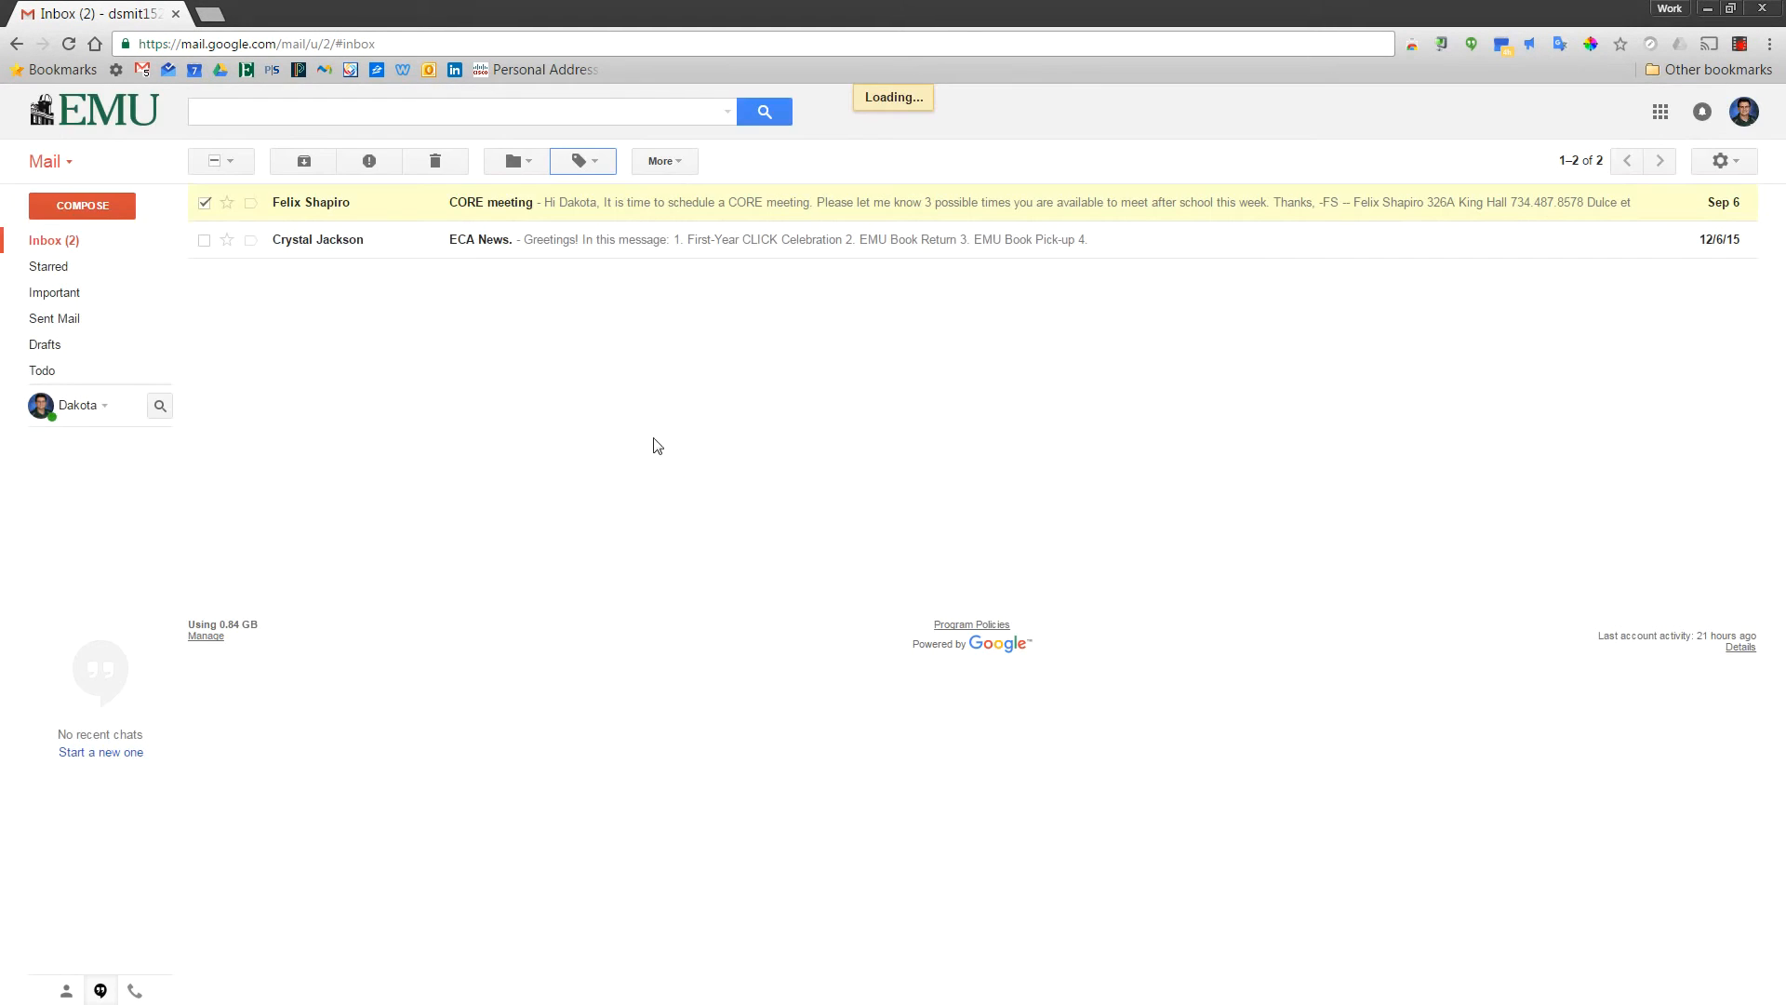
Apply Core Communications to the CORE meeting email and view that label's messages
{"action": "left_click", "coordinate": [581, 162]}
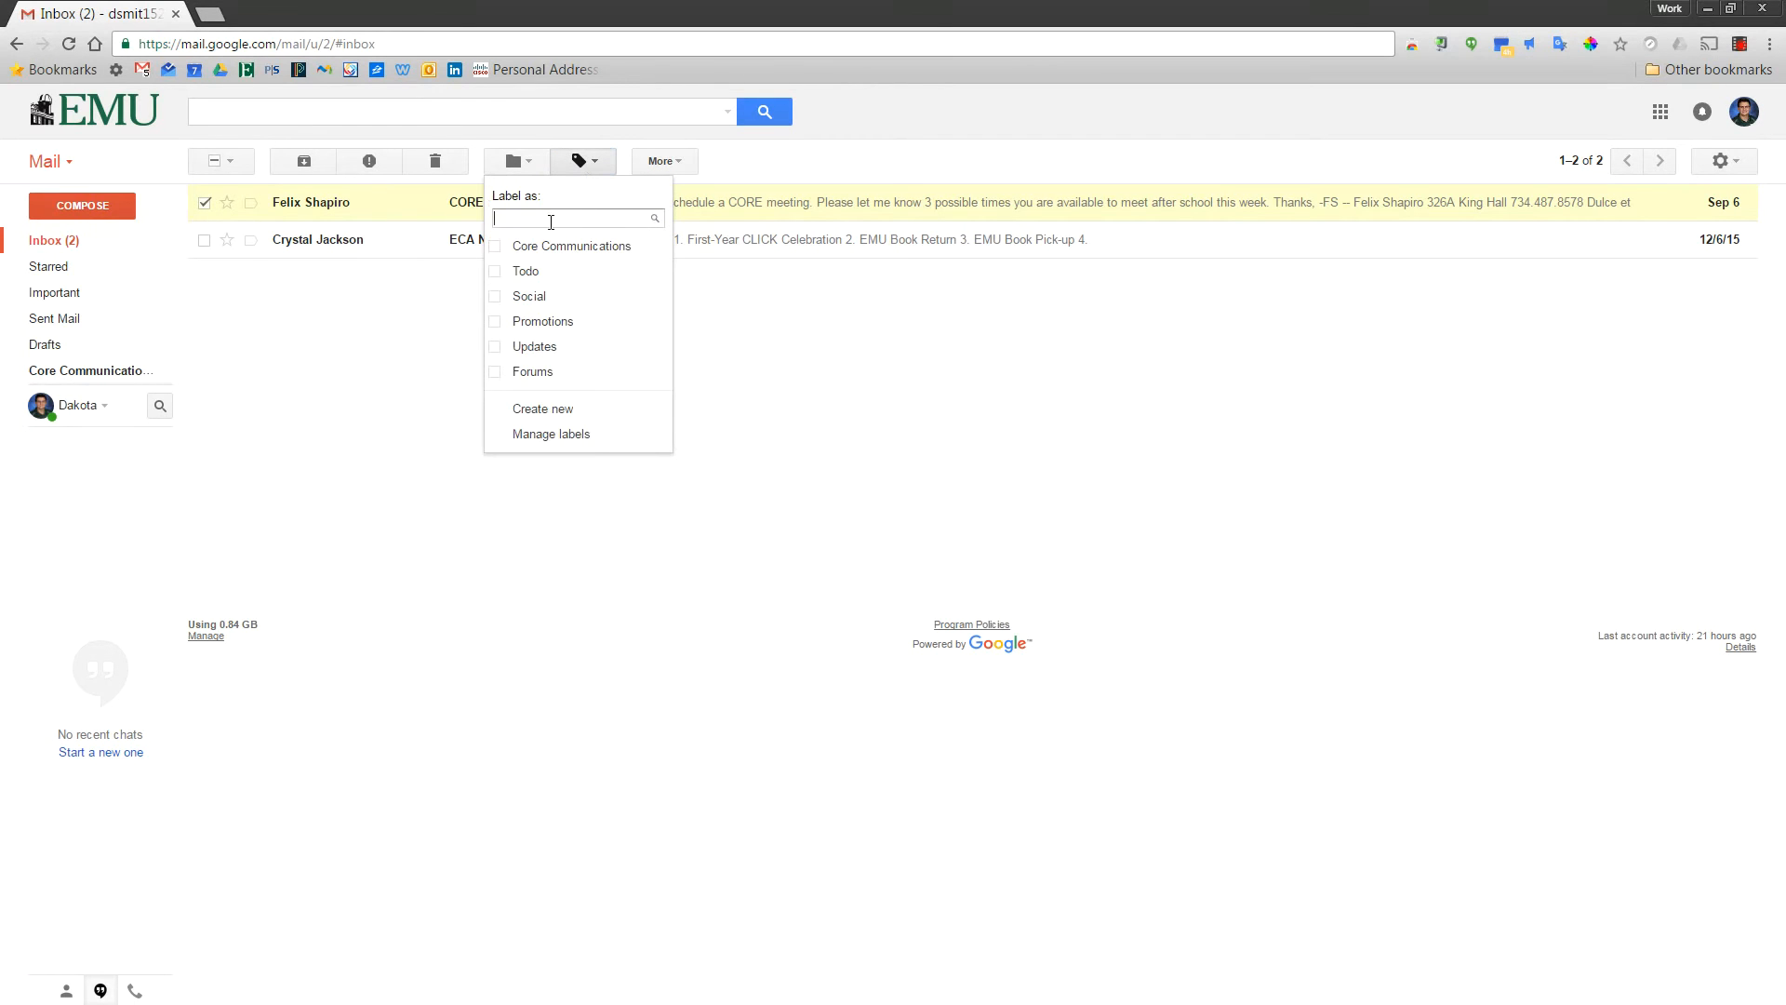
{"action": "left_click", "coordinate": [495, 247]}
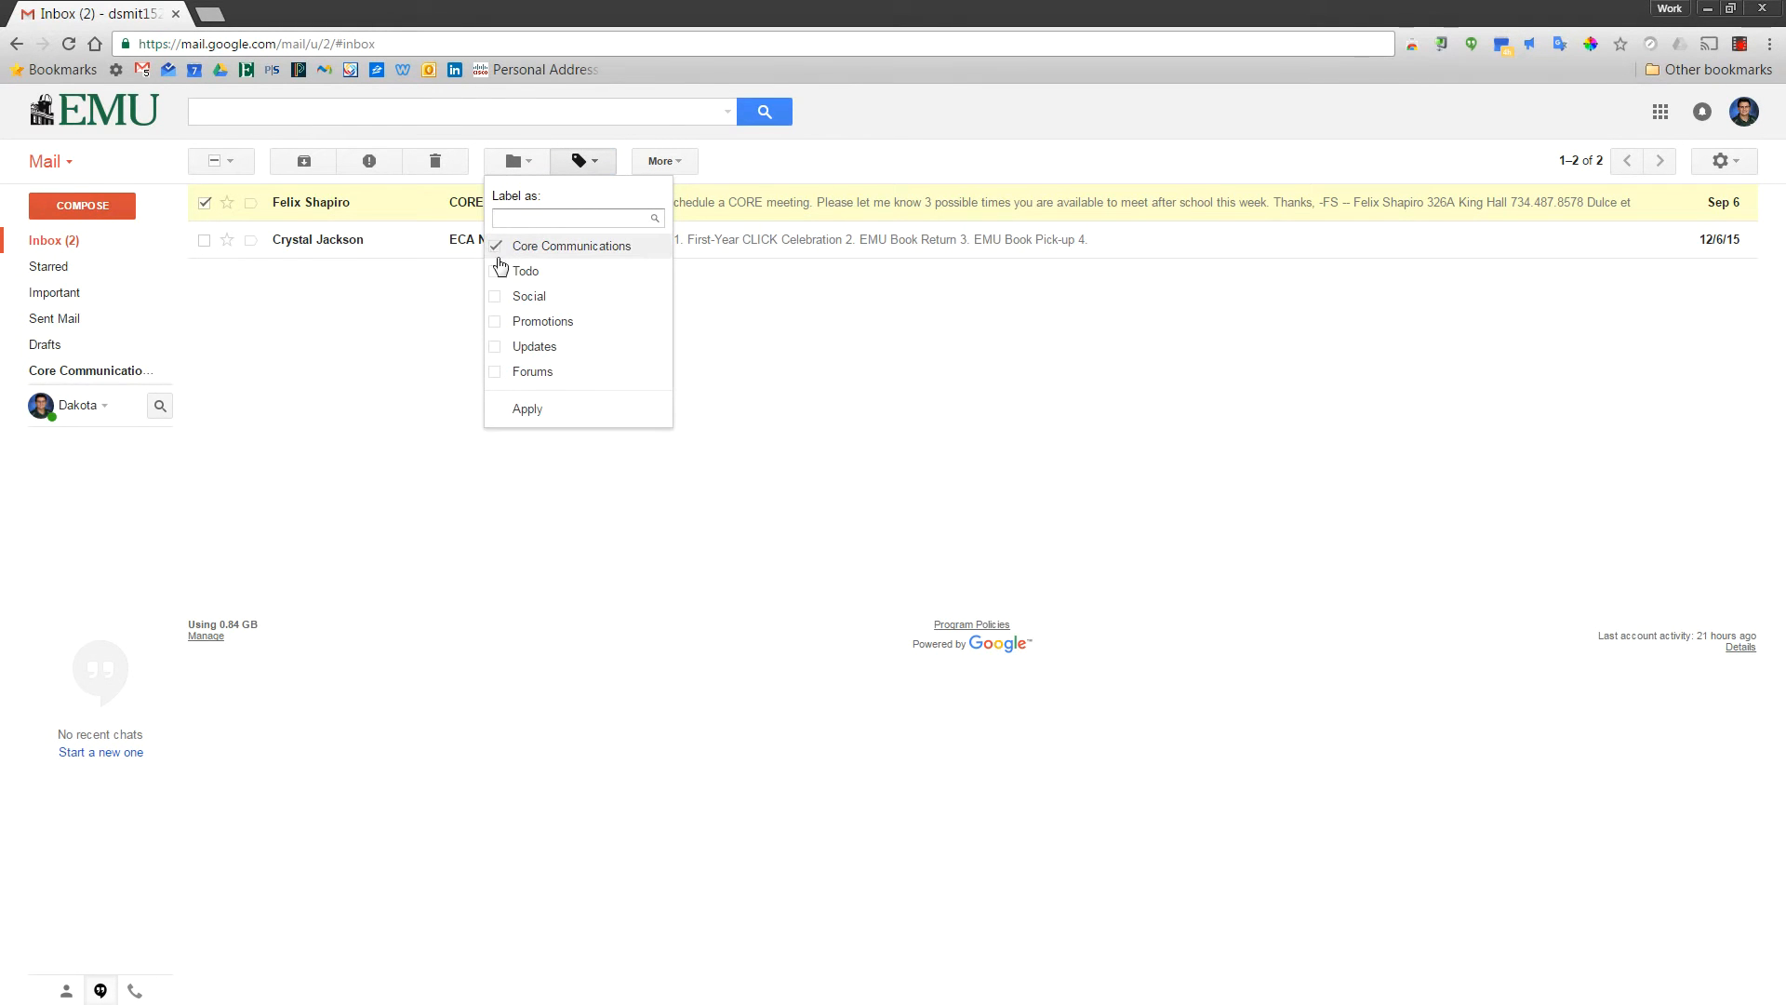
{"action": "left_click", "coordinate": [521, 407]}
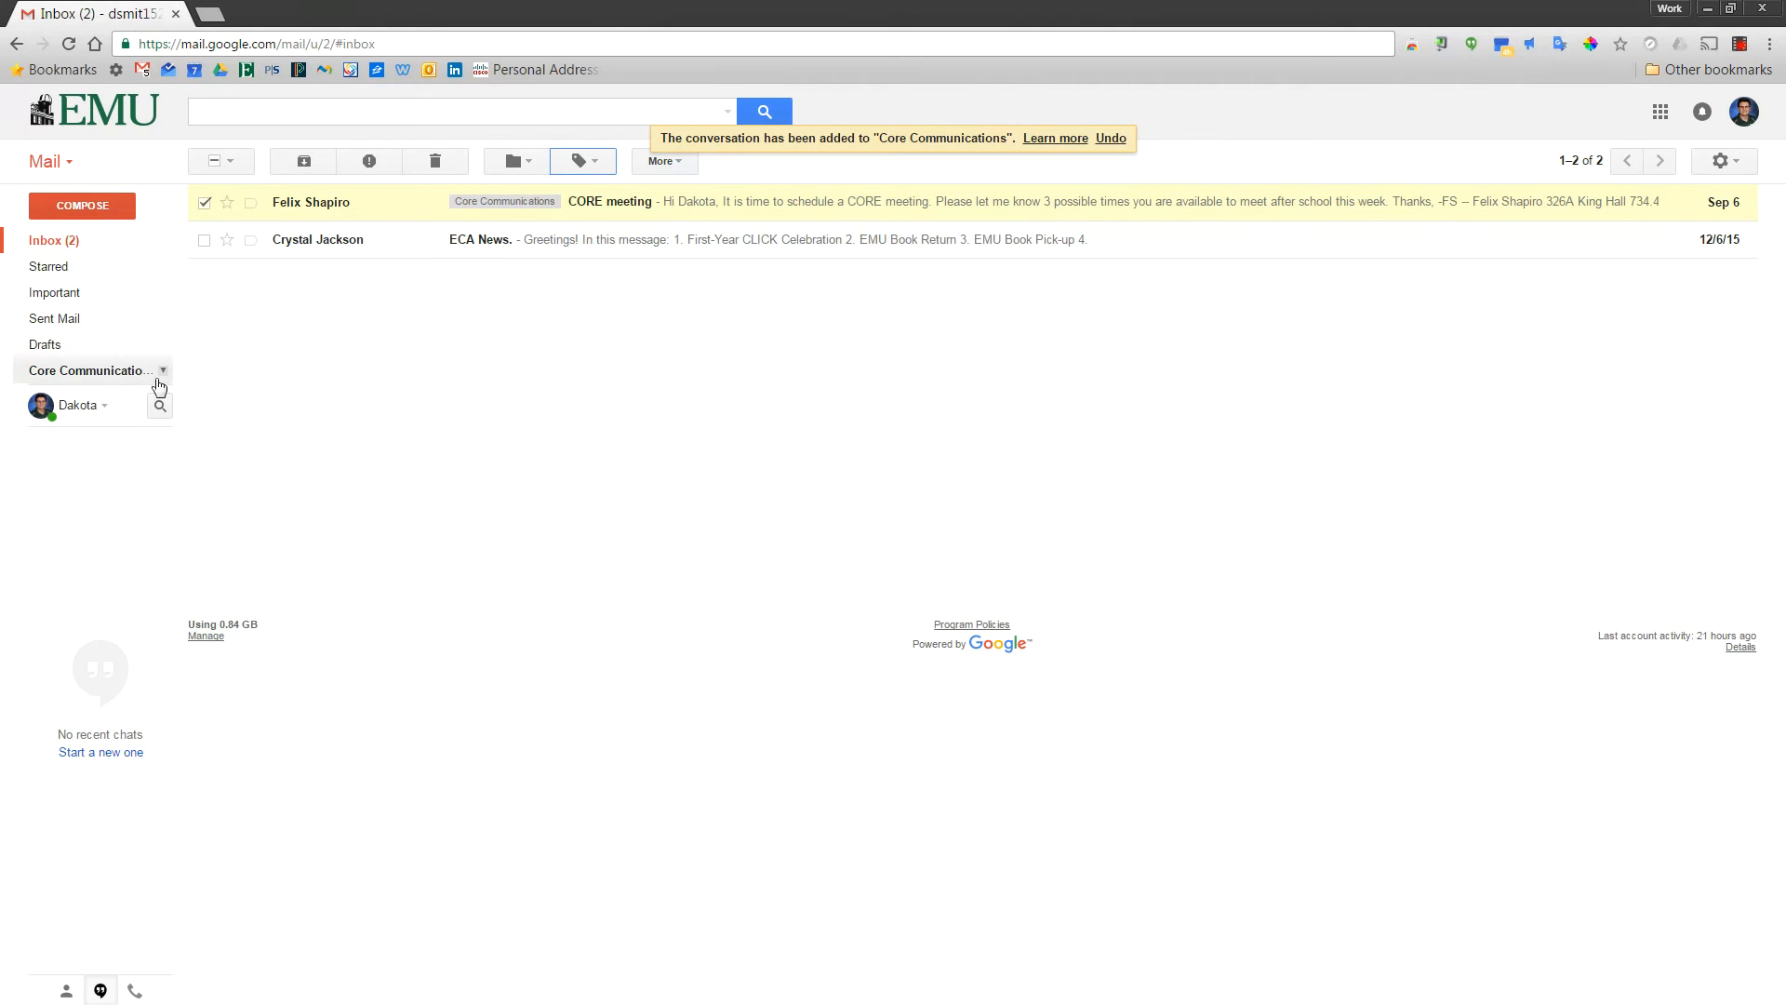
{"action": "left_click", "coordinate": [128, 381]}
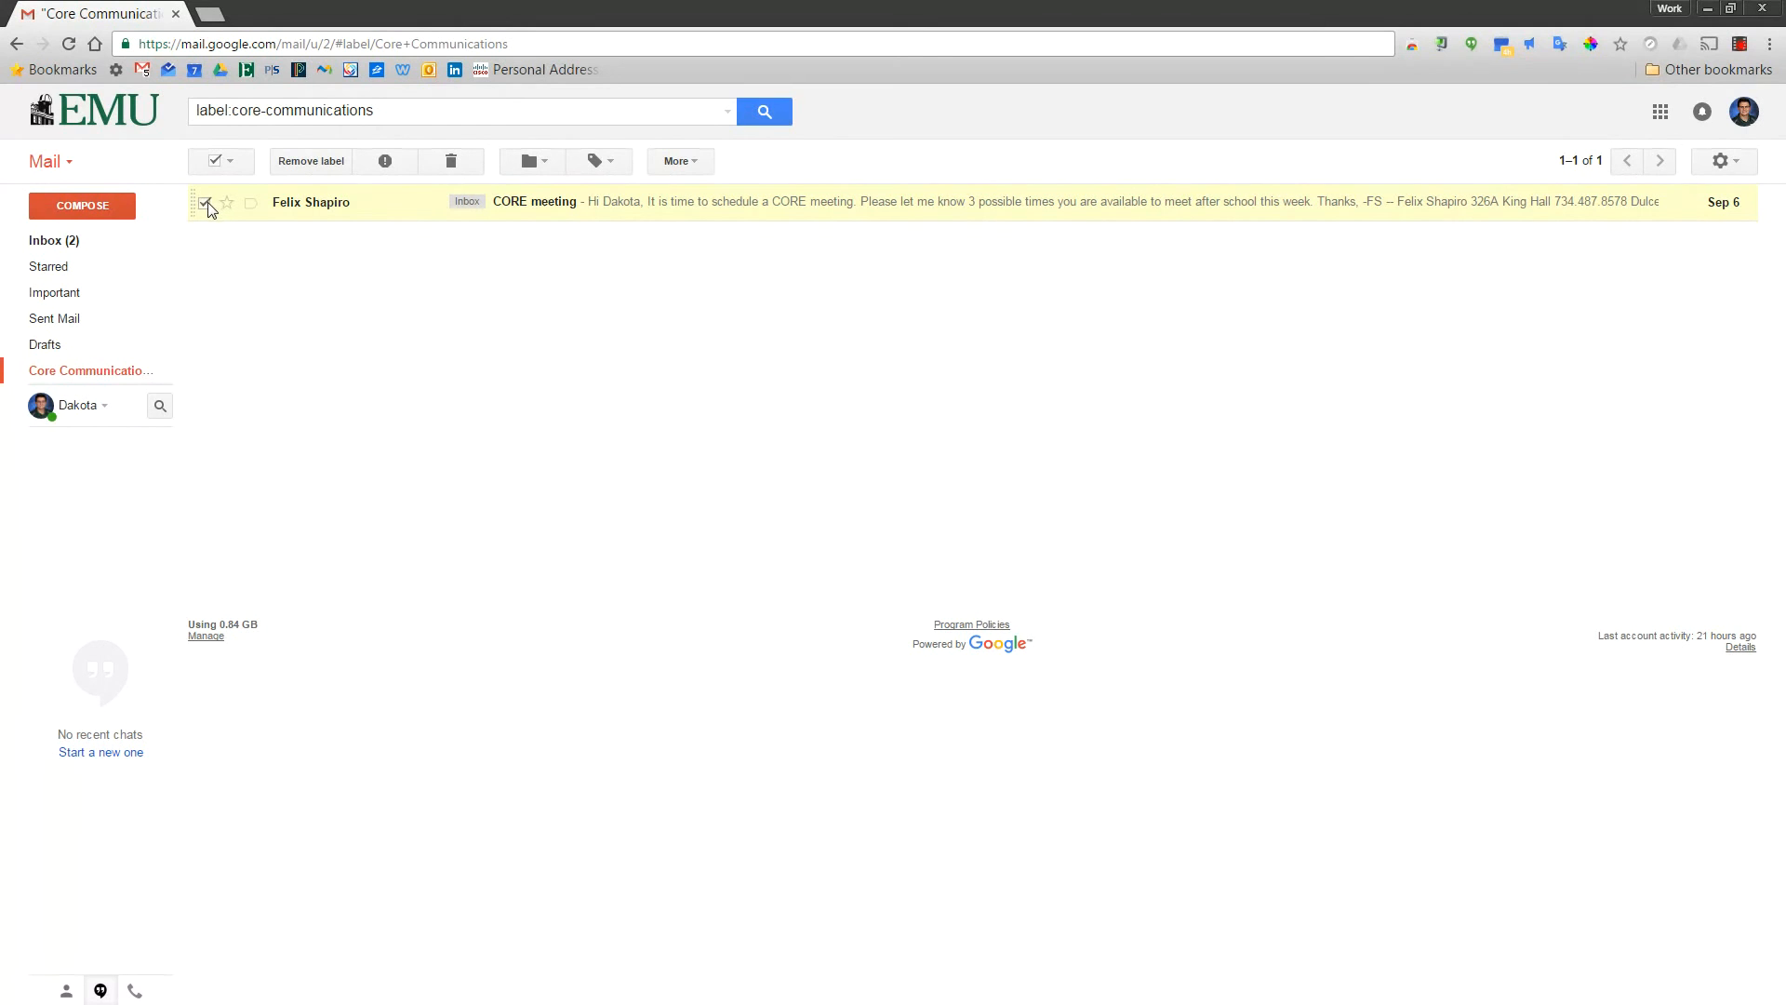
Use Remove label on the selected conversation, then return to the inbox
{"action": "left_click", "coordinate": [304, 166]}
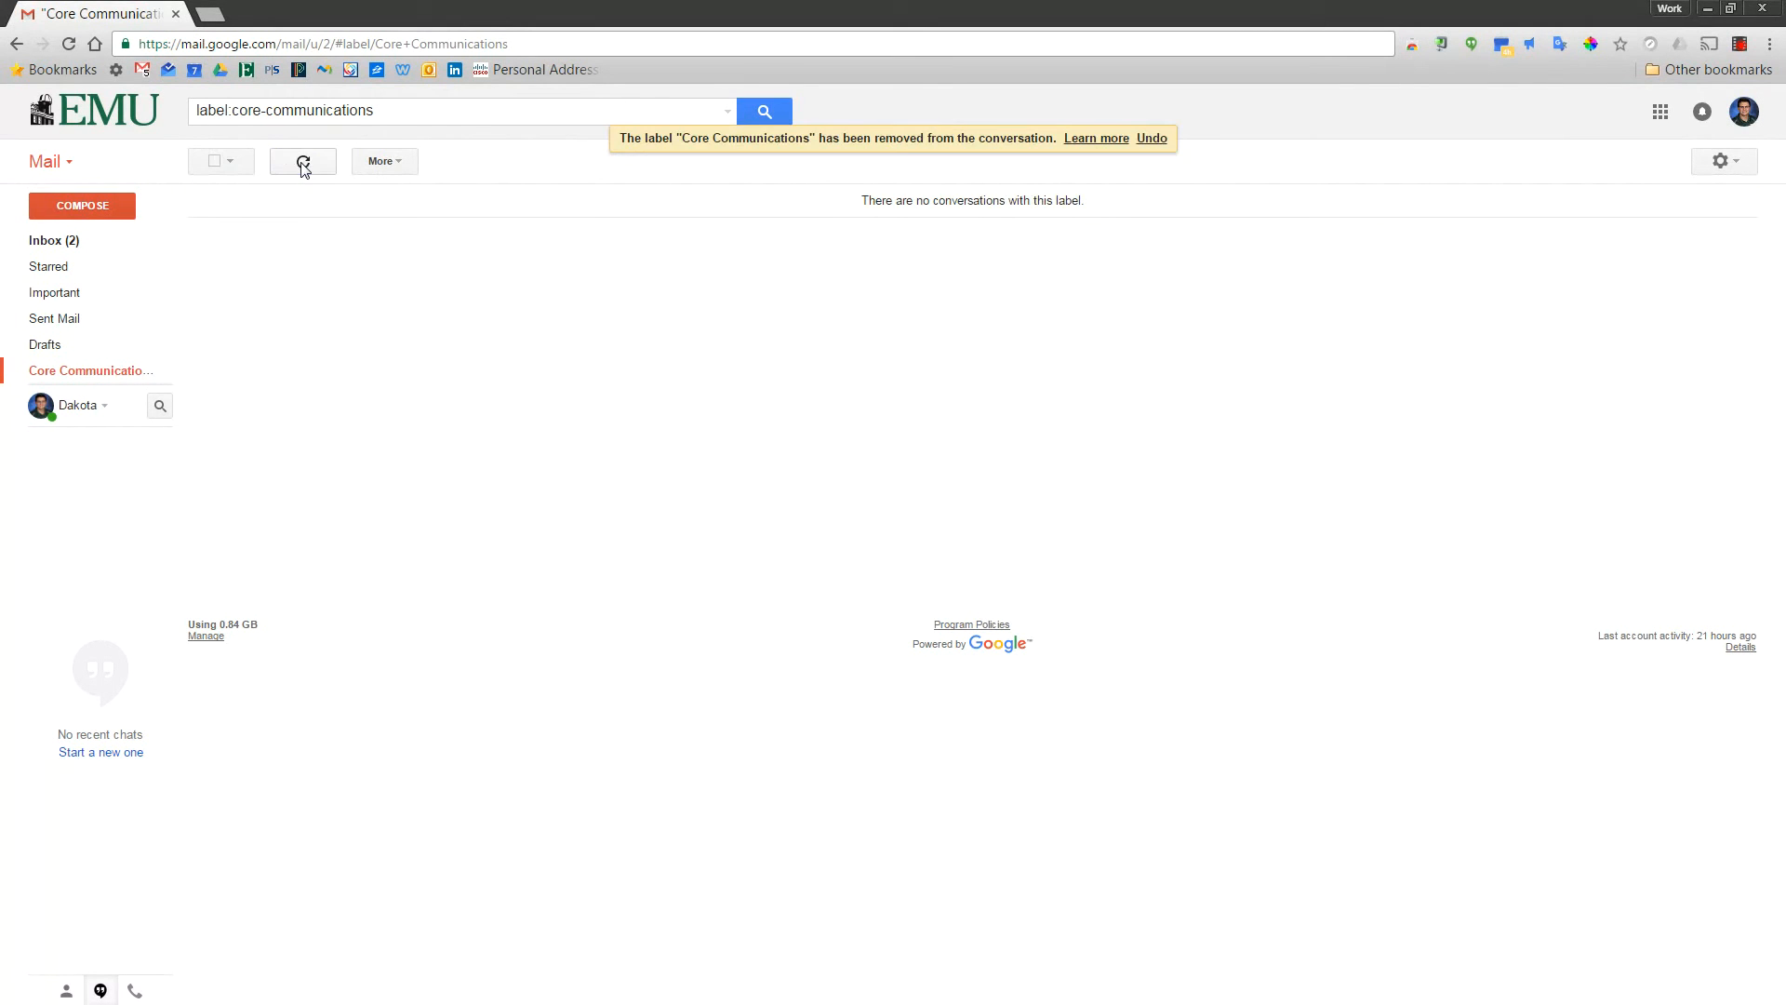
{"action": "left_click", "coordinate": [90, 240]}
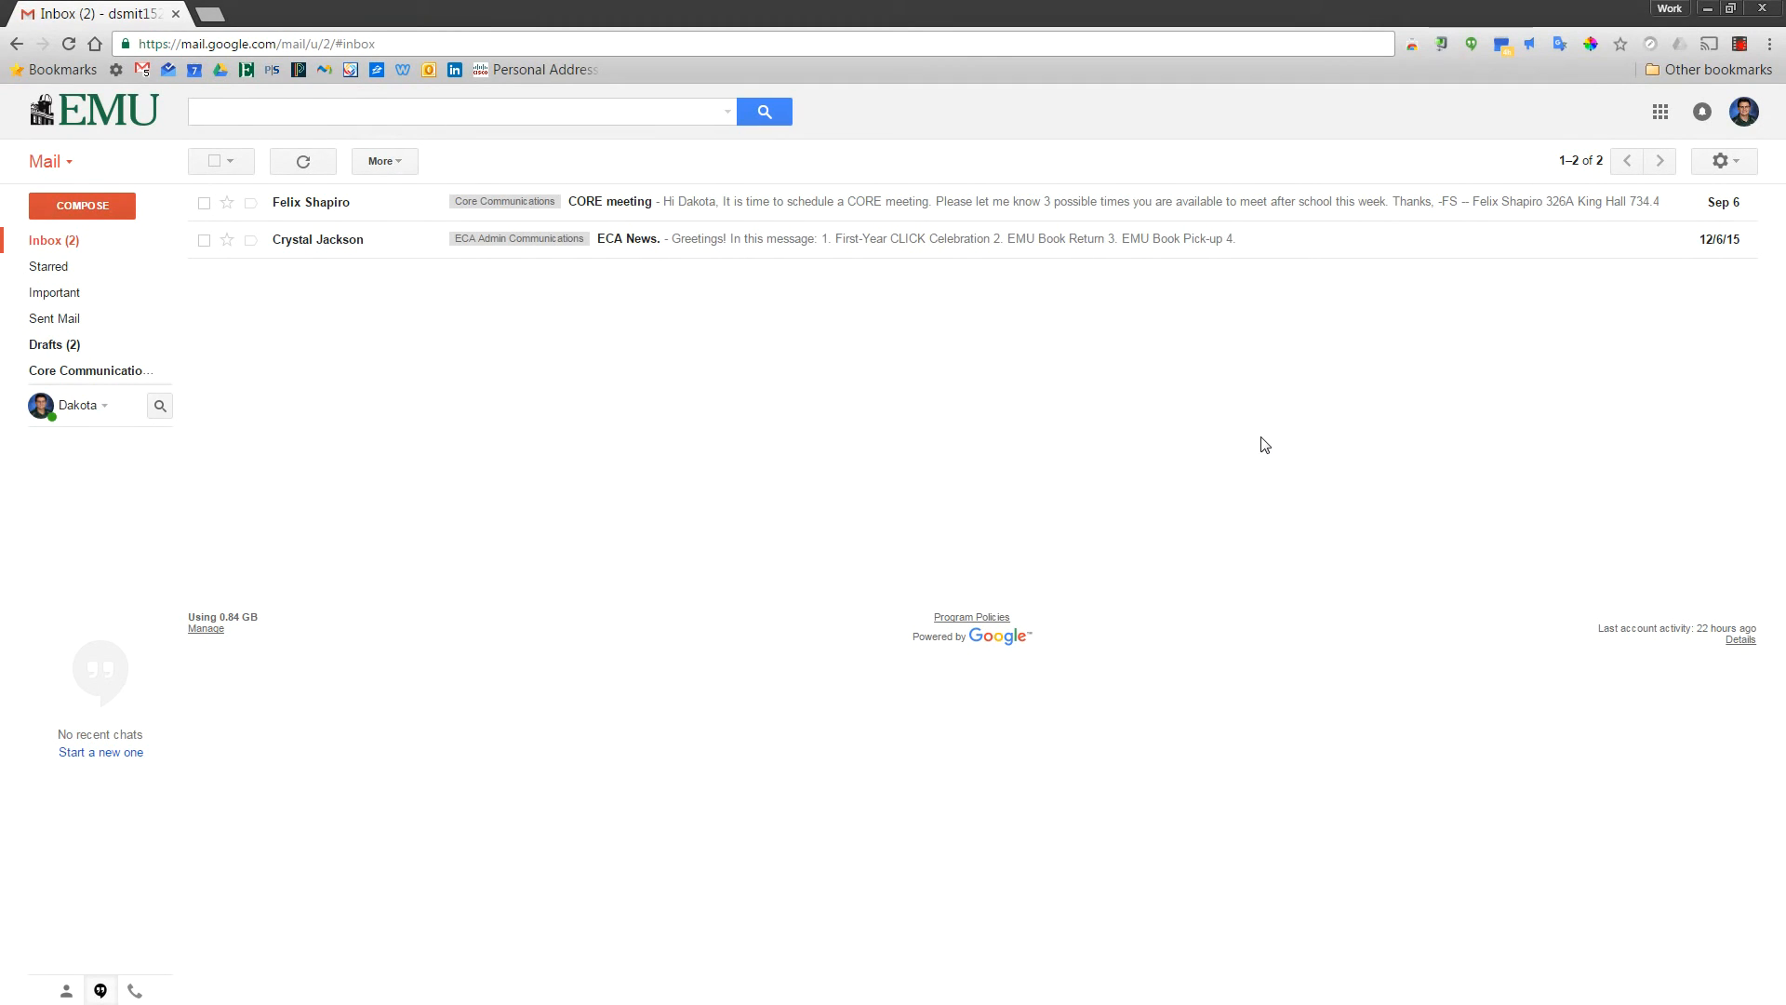
Compose and send the Free & Reduced Lunch Program message offering three meeting times
{"action": "left_click", "coordinate": [110, 205]}
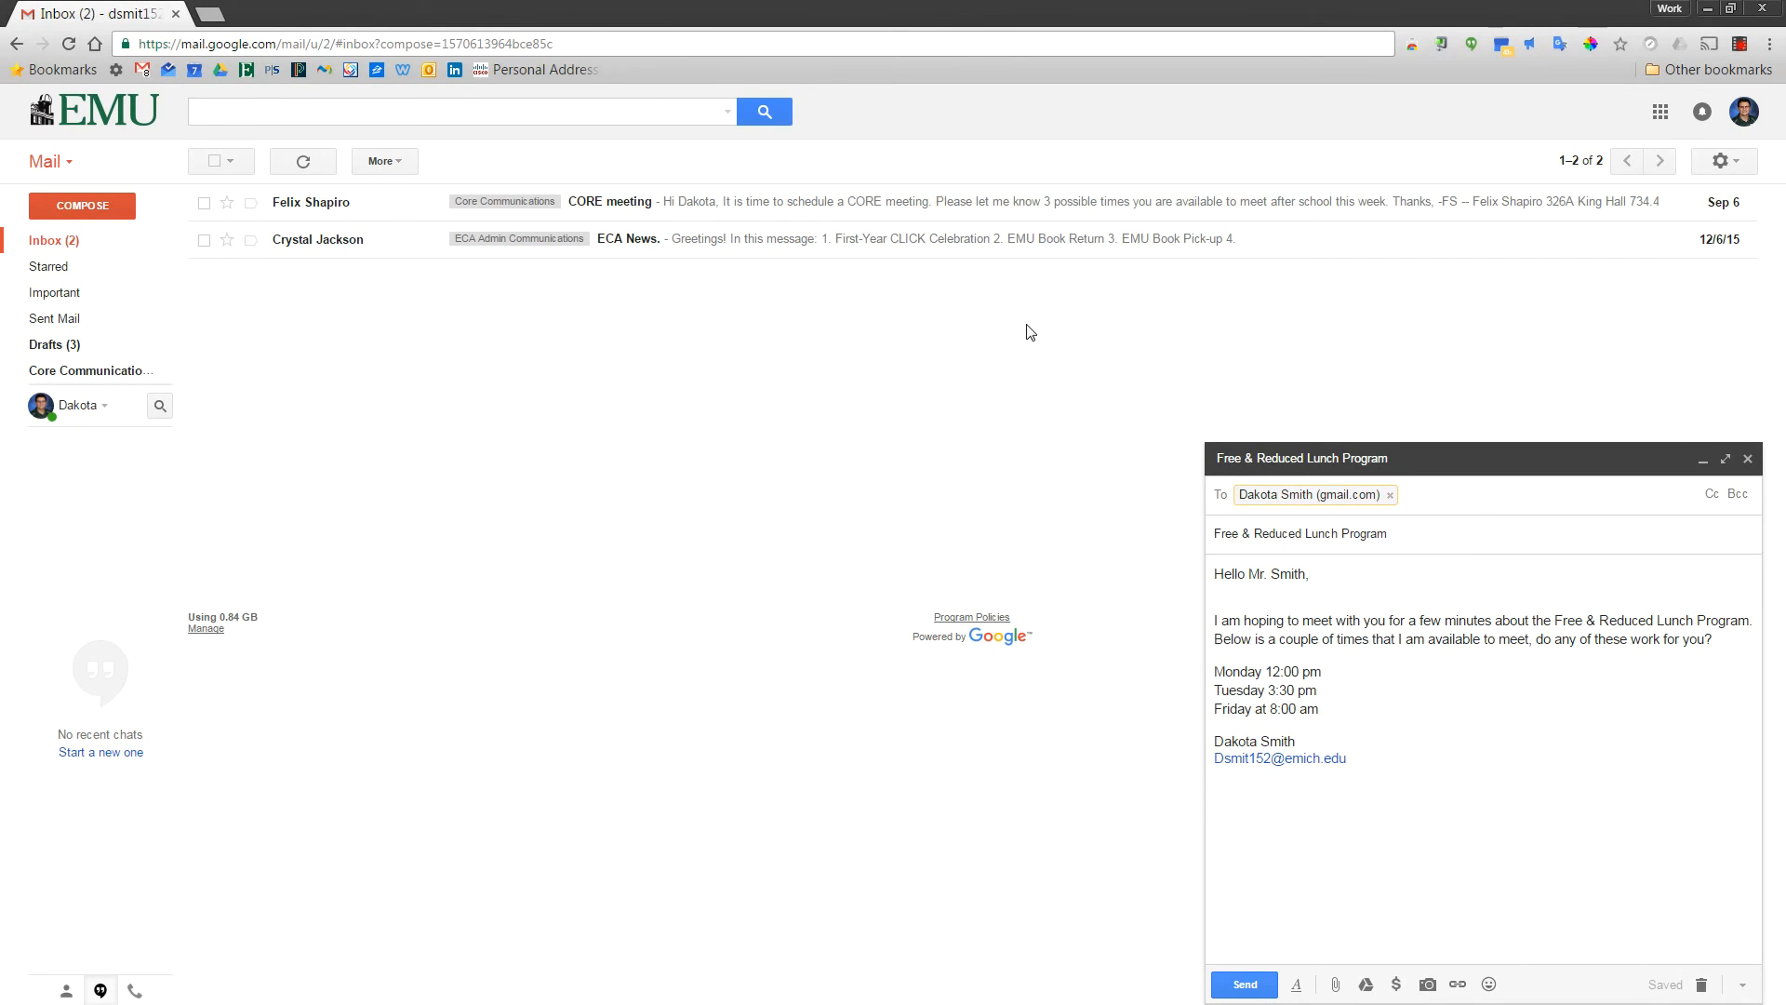
{"action": "left_click_drag", "start_coordinate": [1321, 574], "coordinate": [1200, 581]}
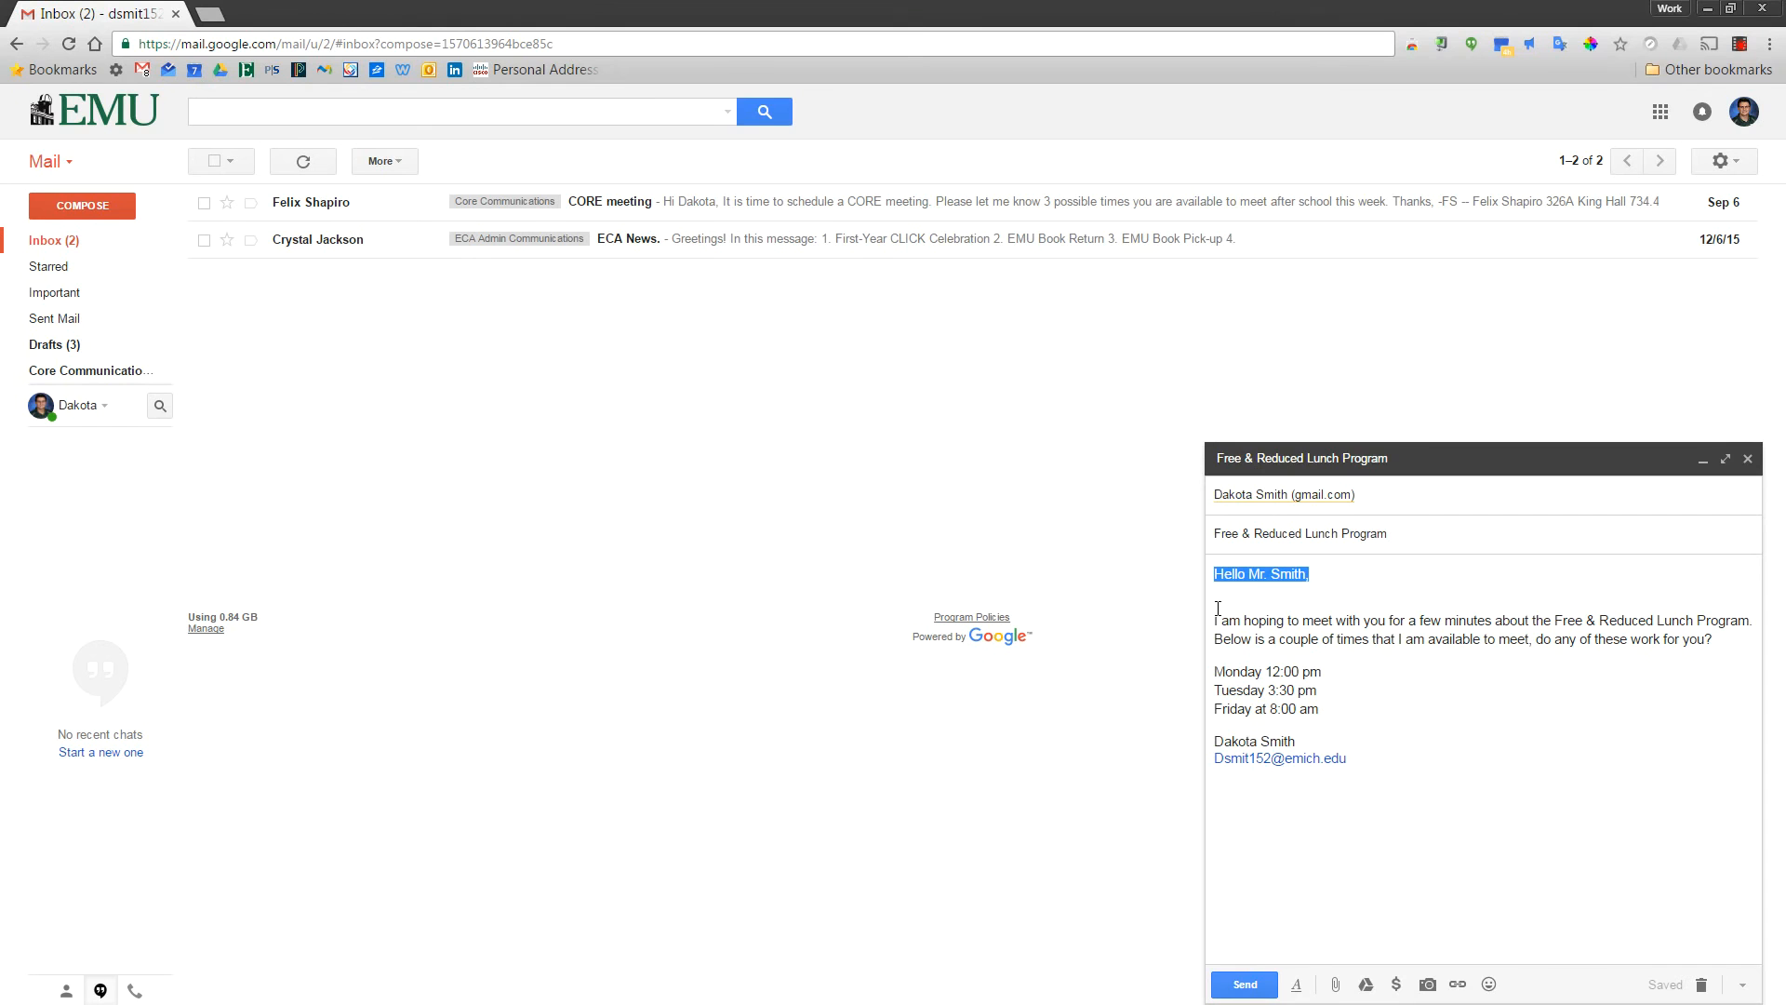
{"action": "left_click", "coordinate": [1275, 996]}
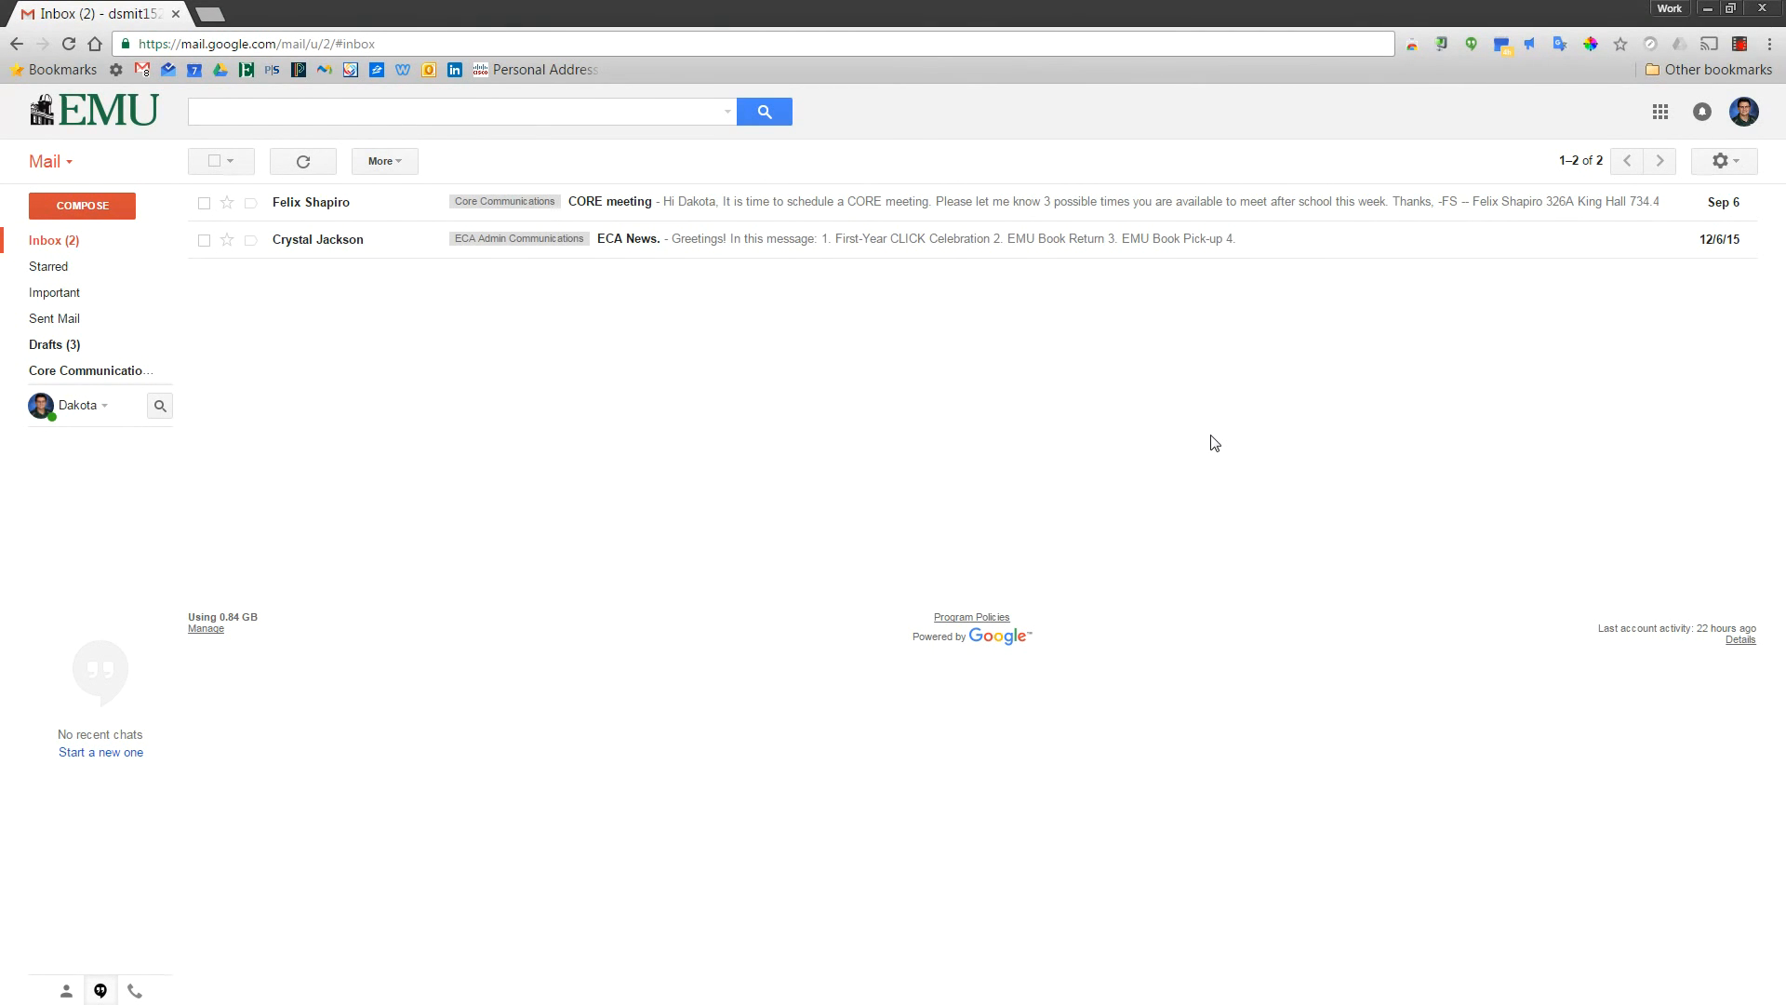
Reply to the CORE meeting email proposing Tue 8/6 3:00 pm, Wed 8/7 8:00 am, Thu 8/8 12:00 pm
{"action": "left_click", "coordinate": [744, 207]}
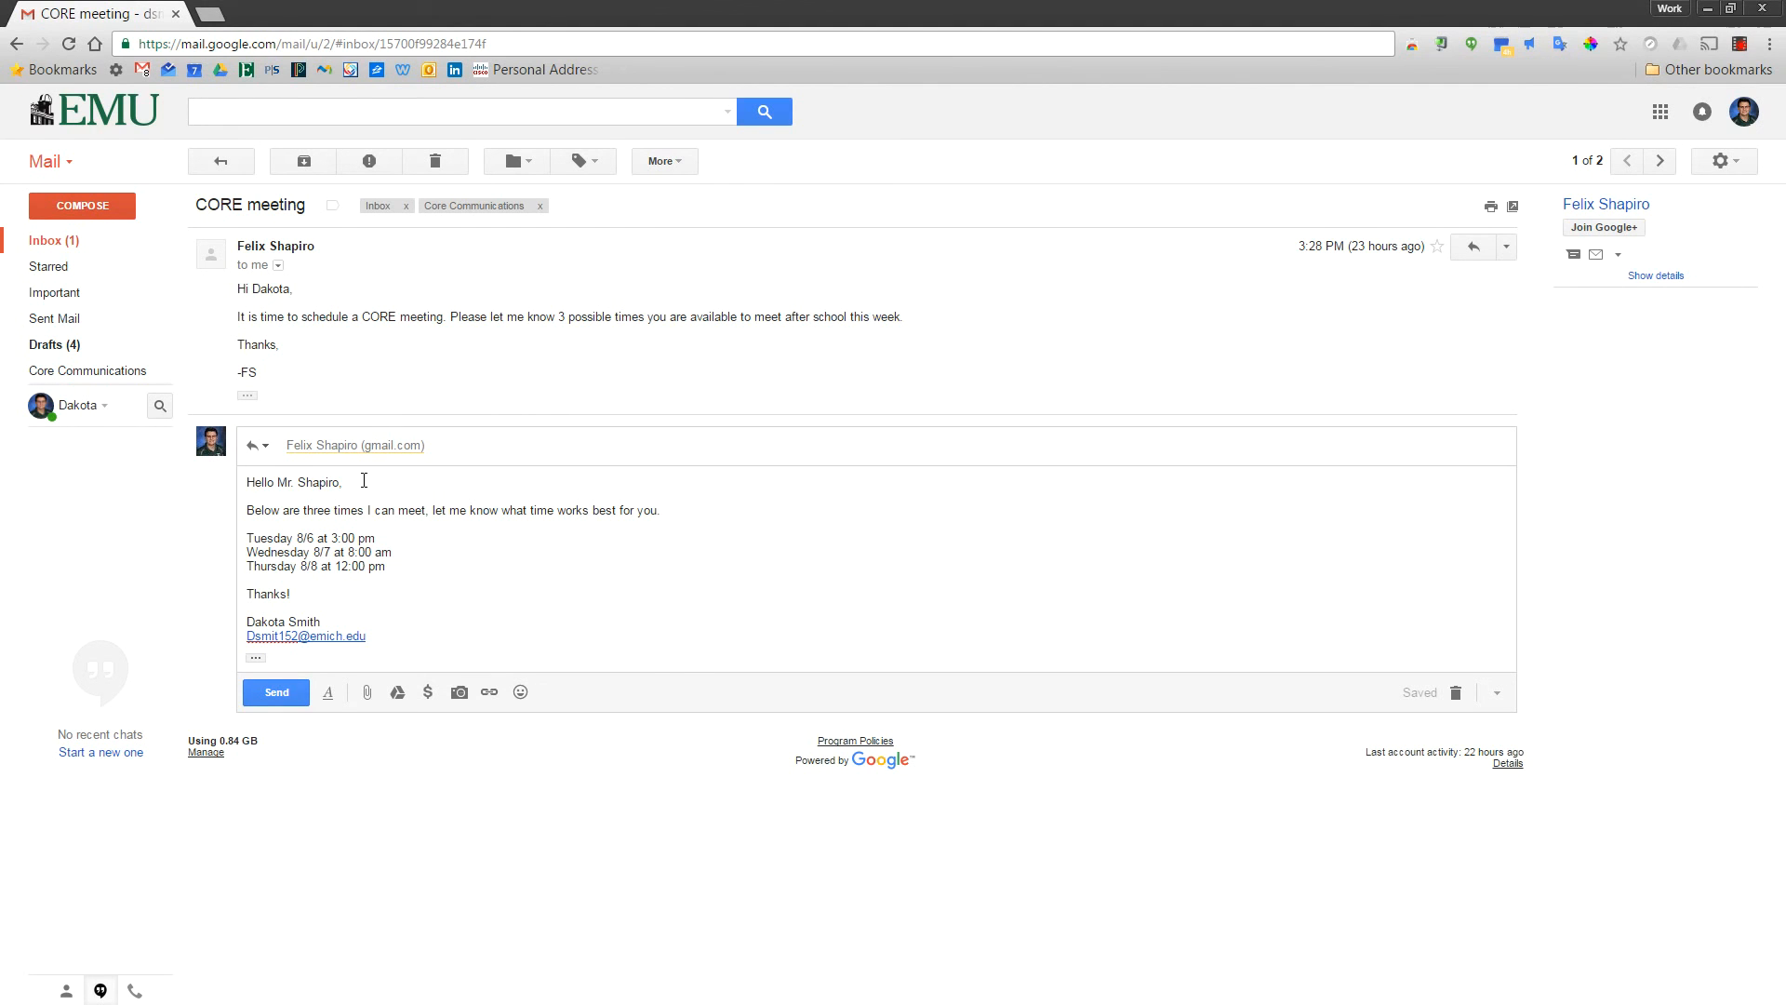
{"action": "left_click_drag", "start_coordinate": [364, 480], "coordinate": [247, 482]}
{"action": "left_click_drag", "start_coordinate": [247, 510], "coordinate": [385, 568]}
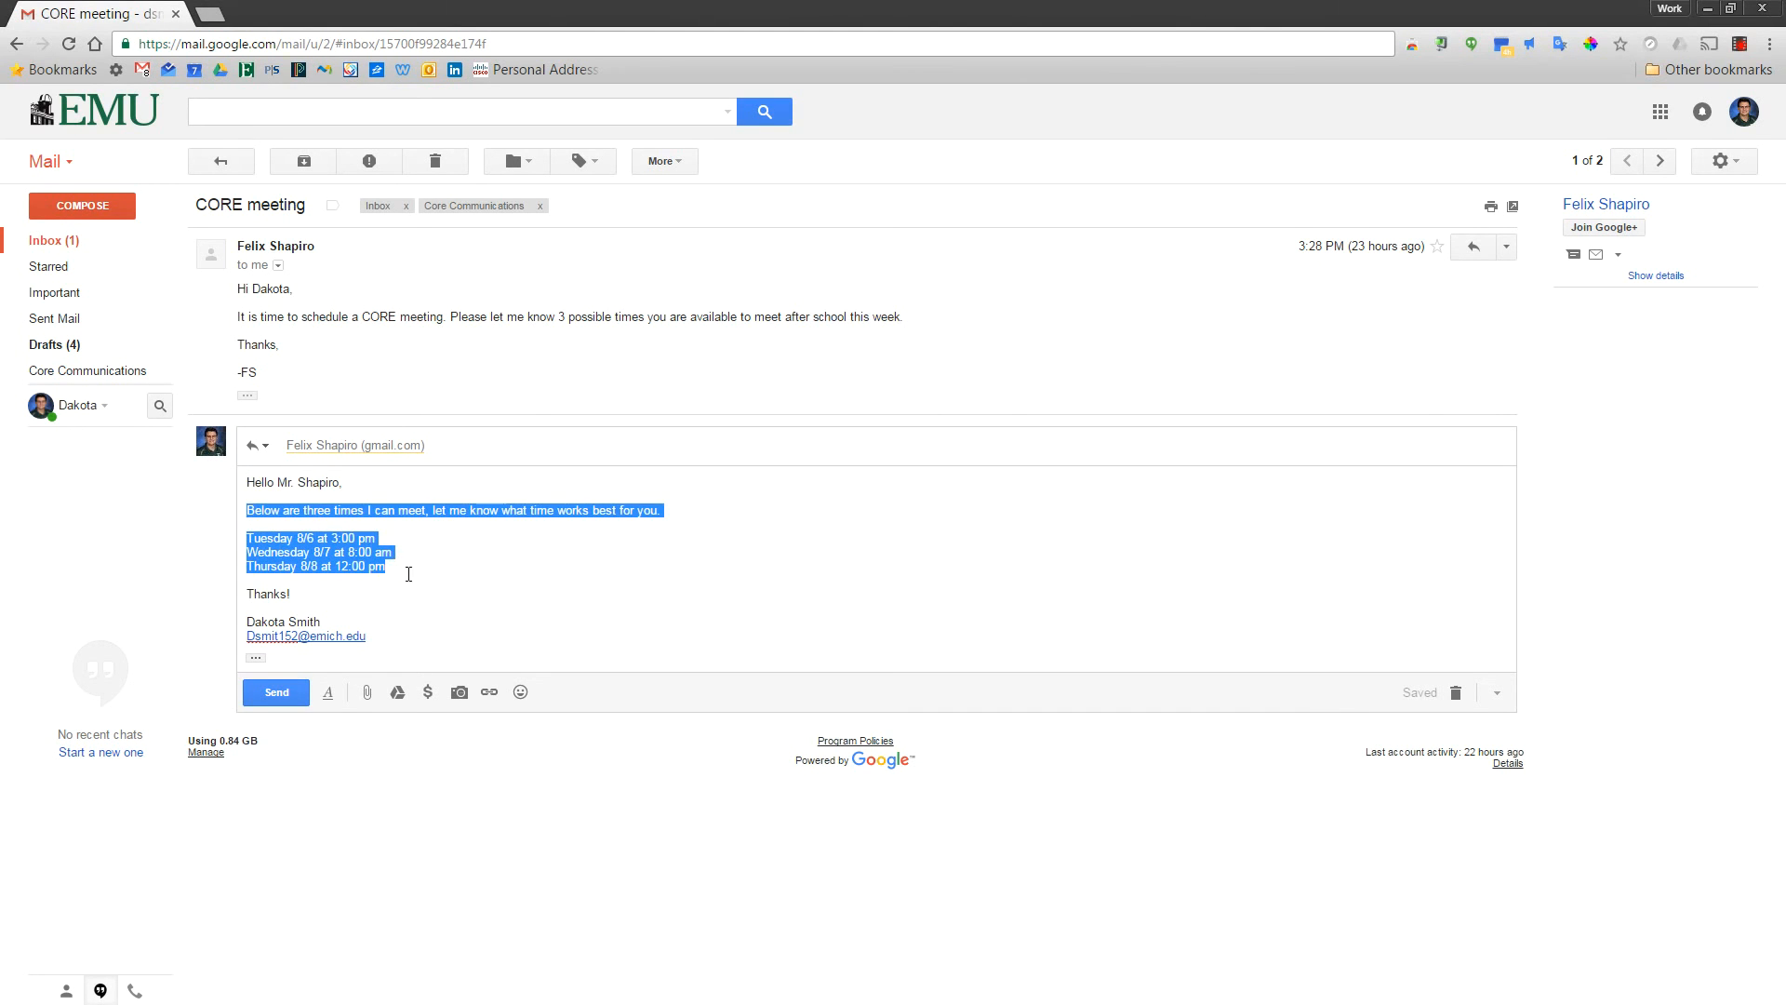
{"action": "left_click", "coordinate": [246, 622], "text": "shift"}
{"action": "left_click", "coordinate": [320, 623], "text": "shift"}
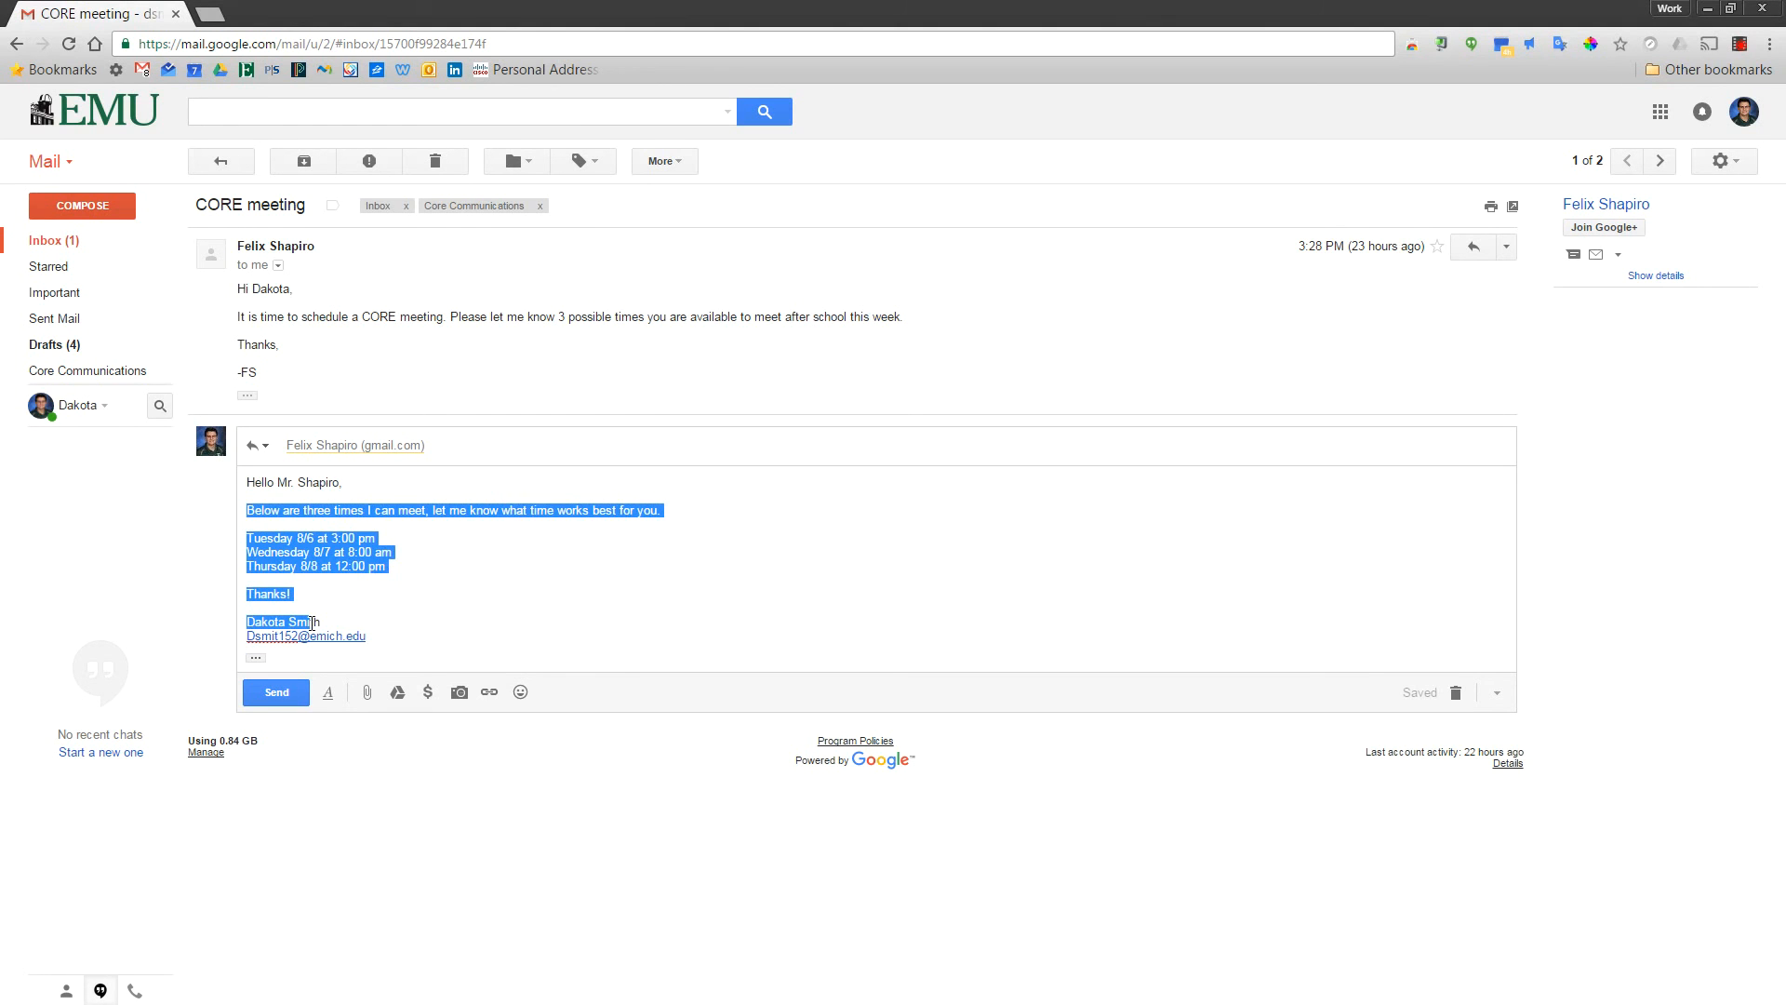
{"action": "left_click", "coordinate": [387, 637]}
{"action": "left_click", "coordinate": [247, 622], "text": "shift"}
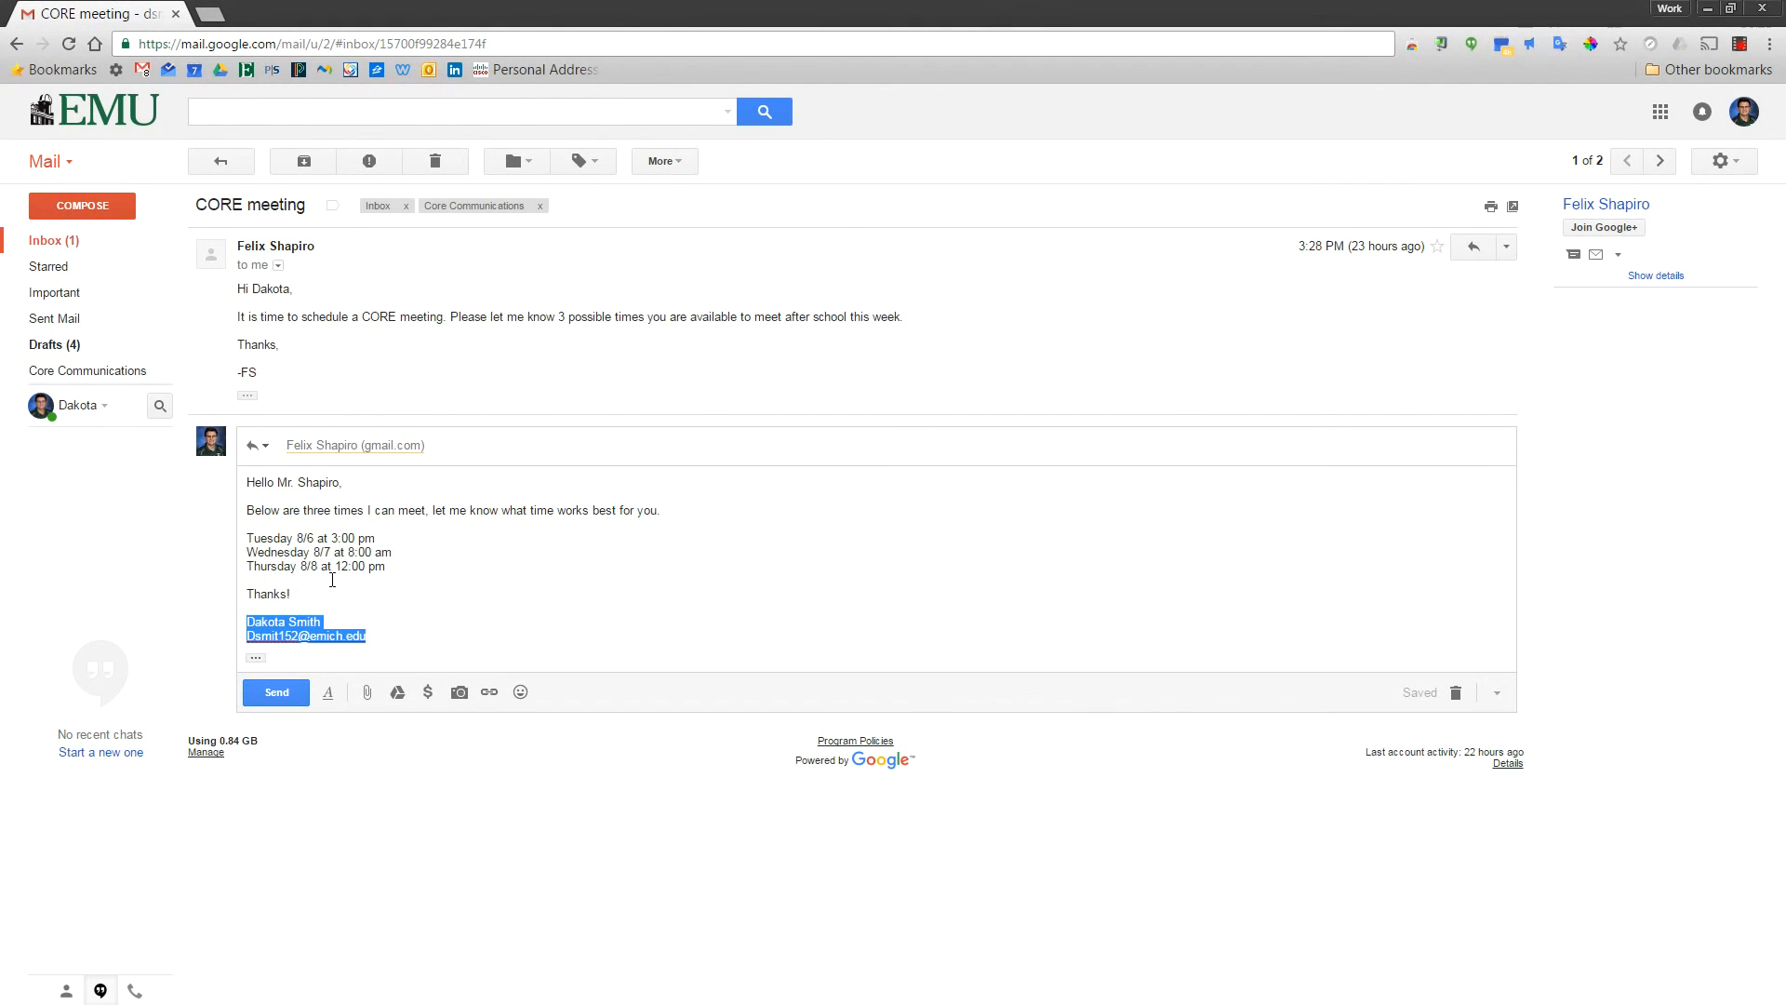
{"action": "left_click", "coordinate": [362, 569]}
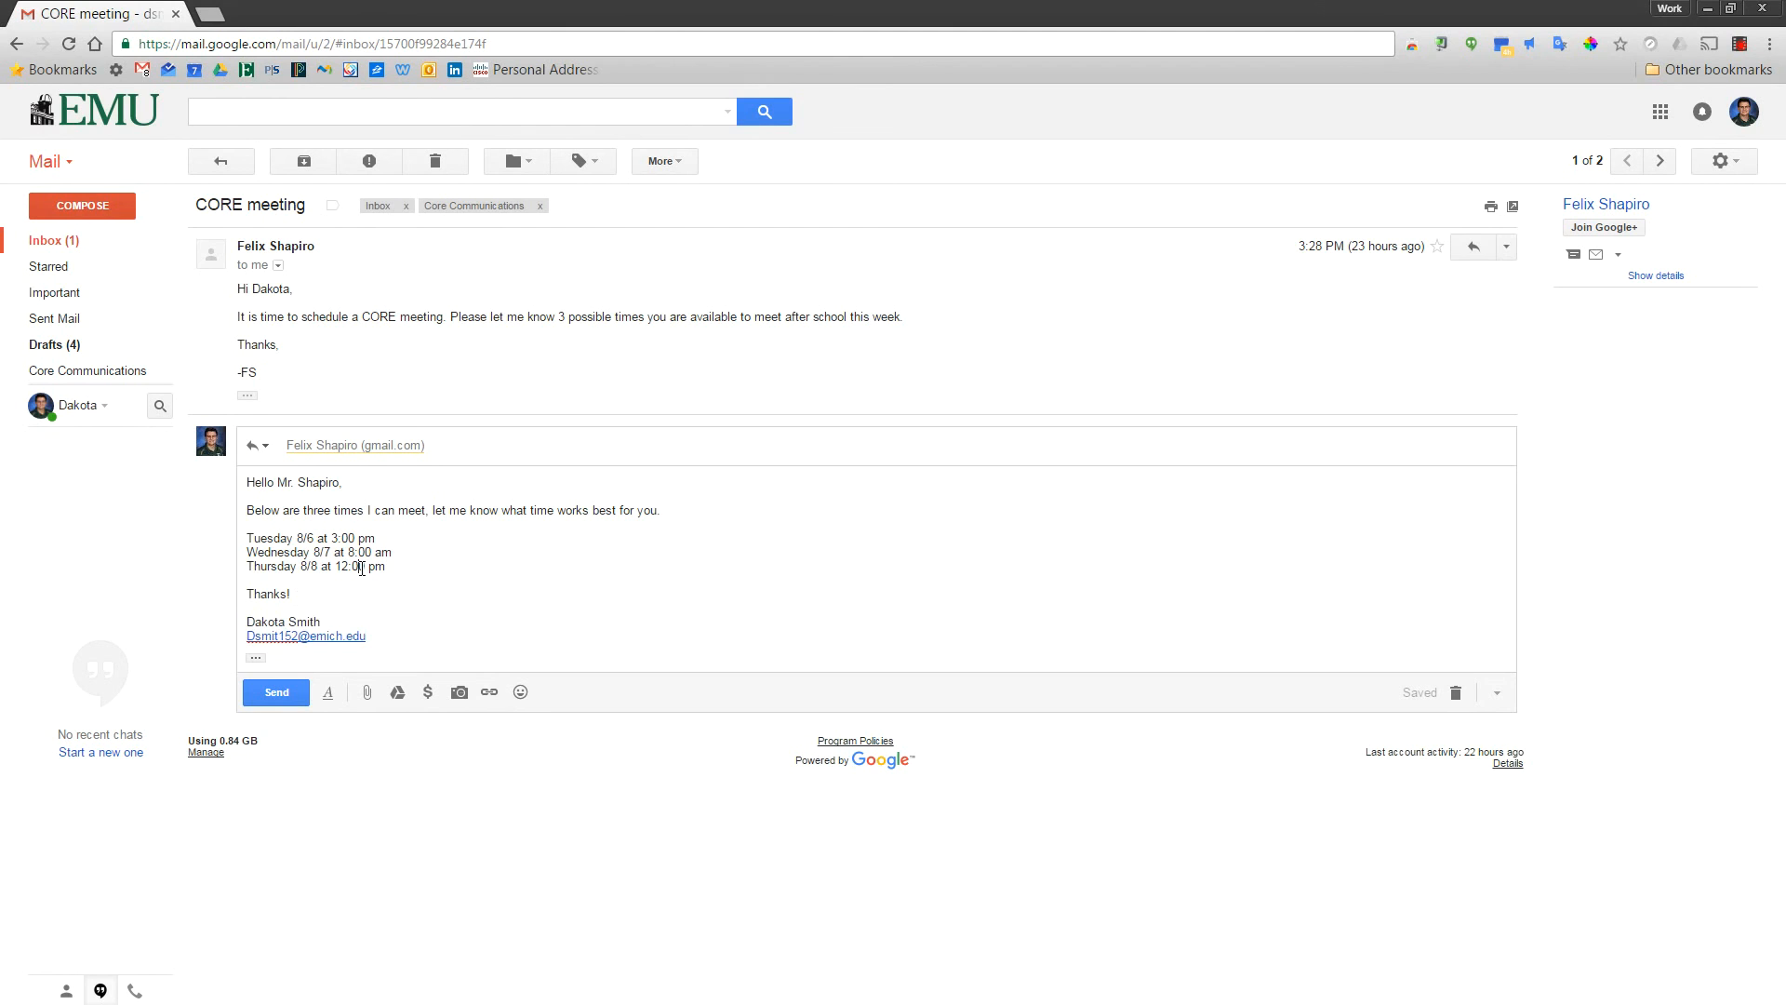
{"action": "left_click", "coordinate": [290, 696]}
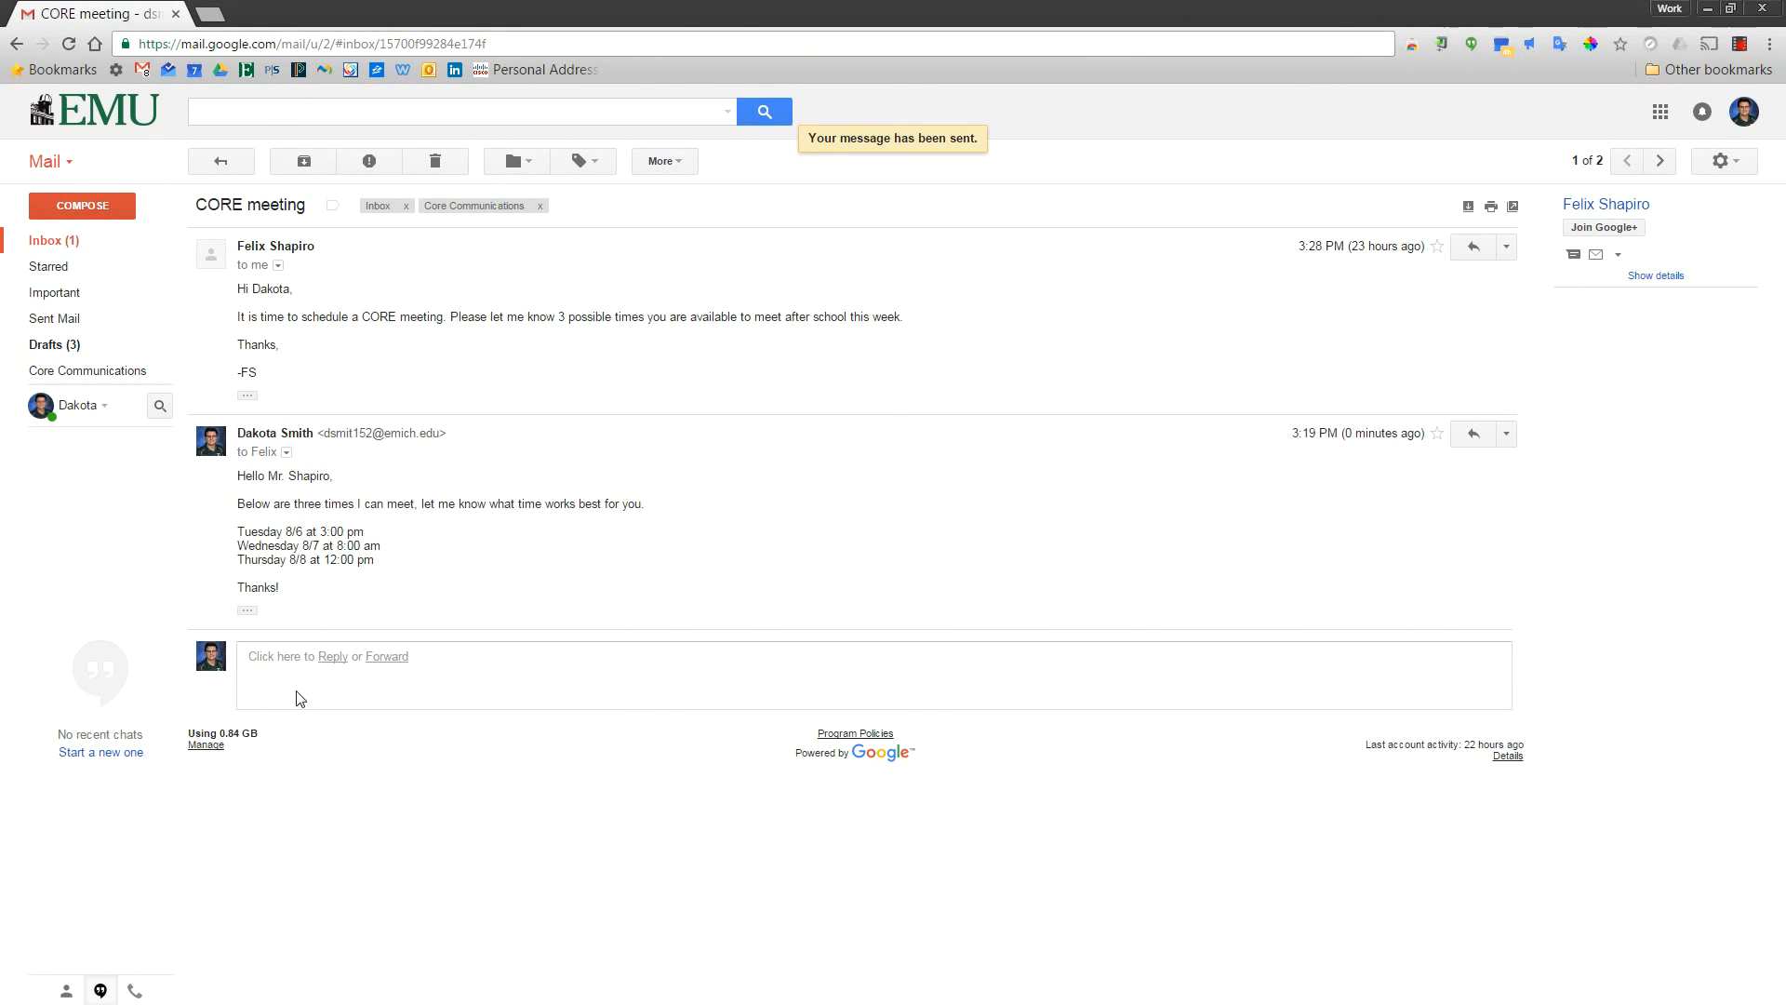